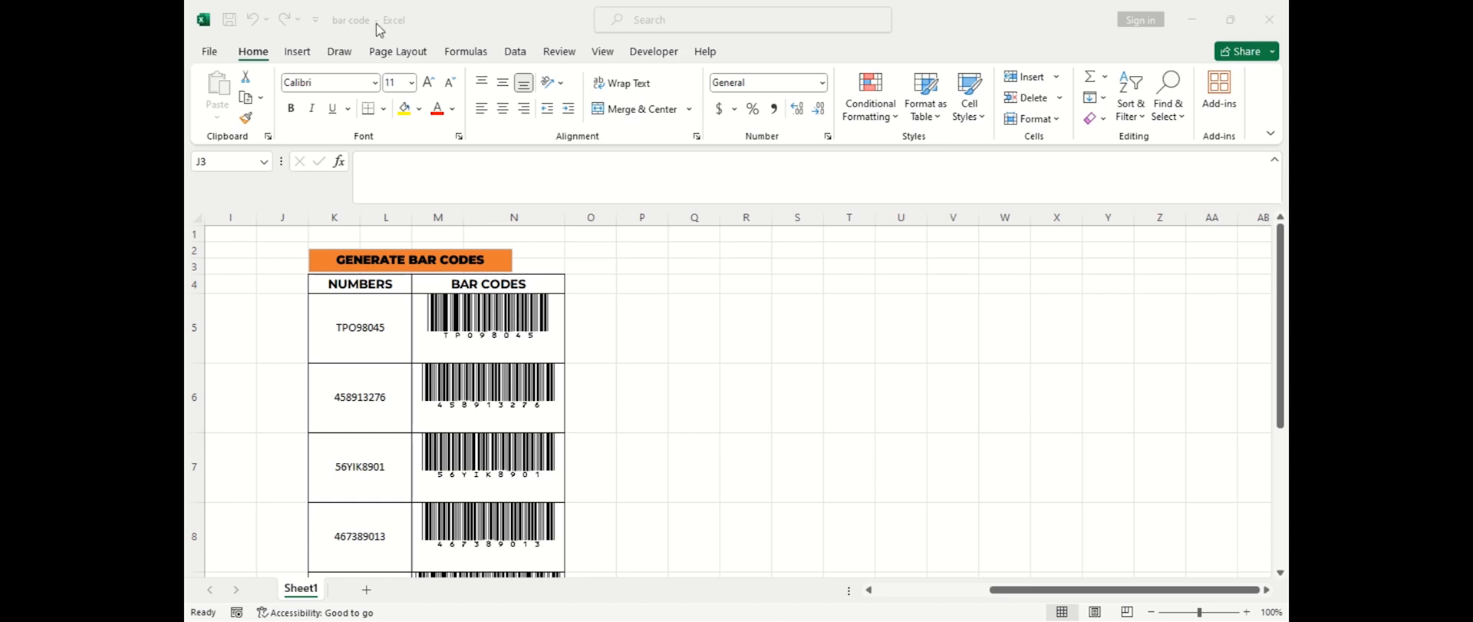
# Undo the barcode font, the filled-down formulas and the first formula in the BAR CODES column
pyautogui.click(522, 325)
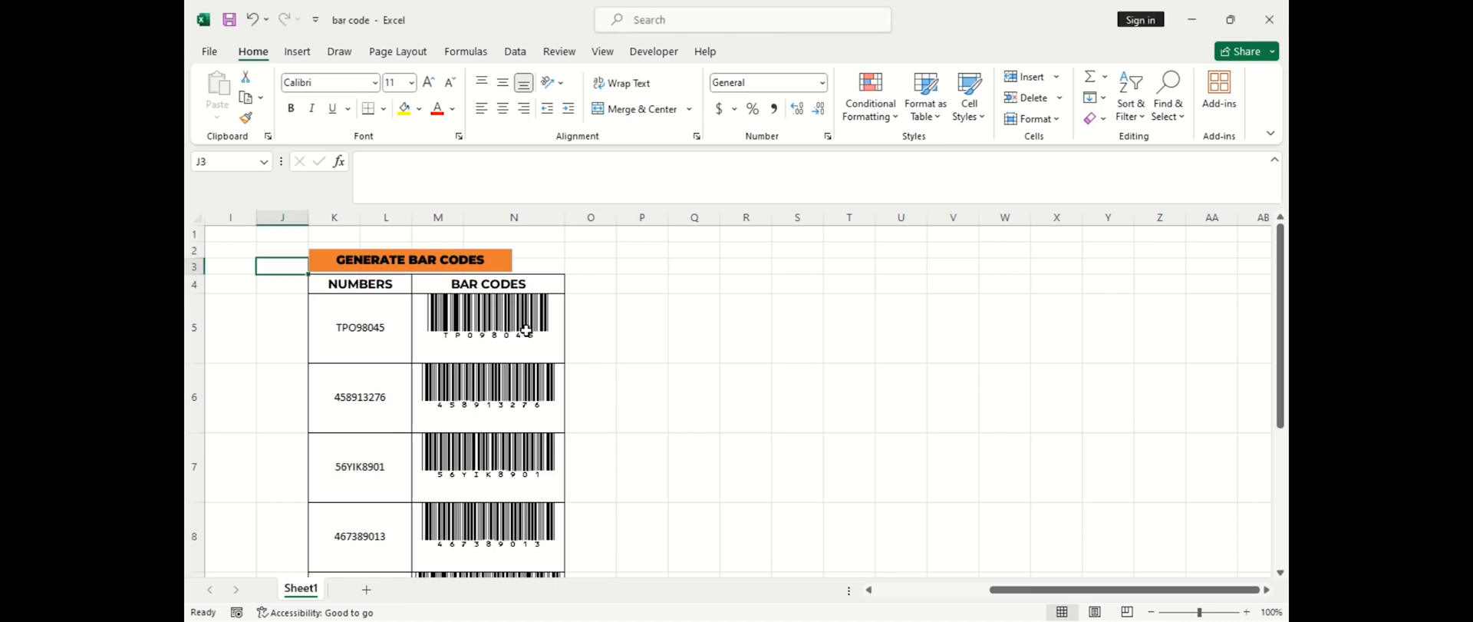
pyautogui.click(253, 23)
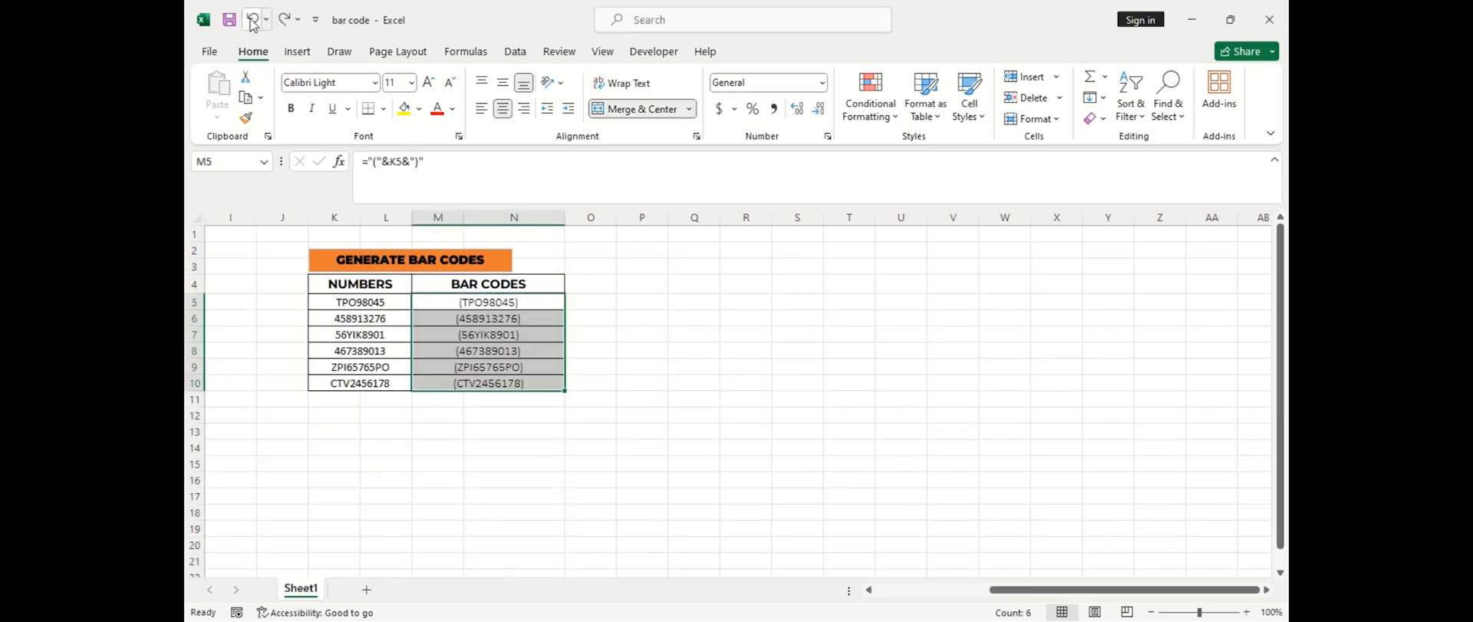
pyautogui.click(253, 23)
pyautogui.click(253, 23)
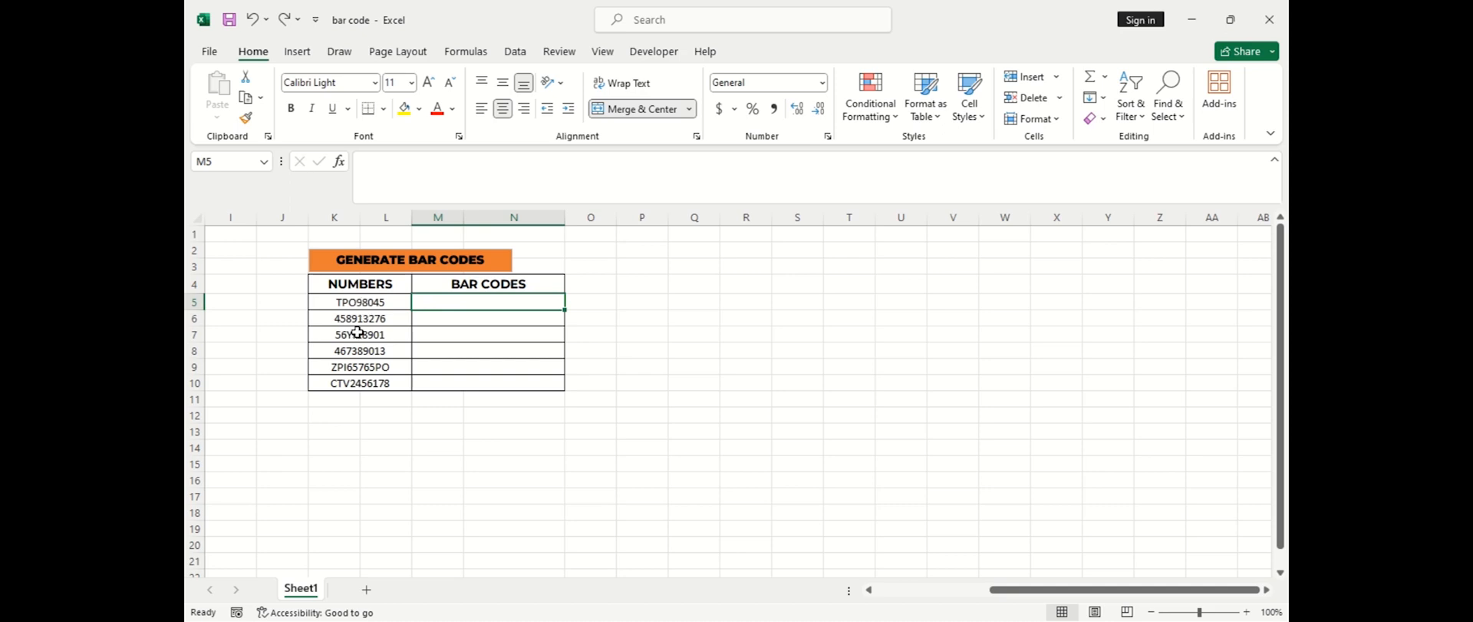
# Enter the formula ="("&K5&")" in cell M5 to wrap the first number in parentheses
pyautogui.click(371, 306)
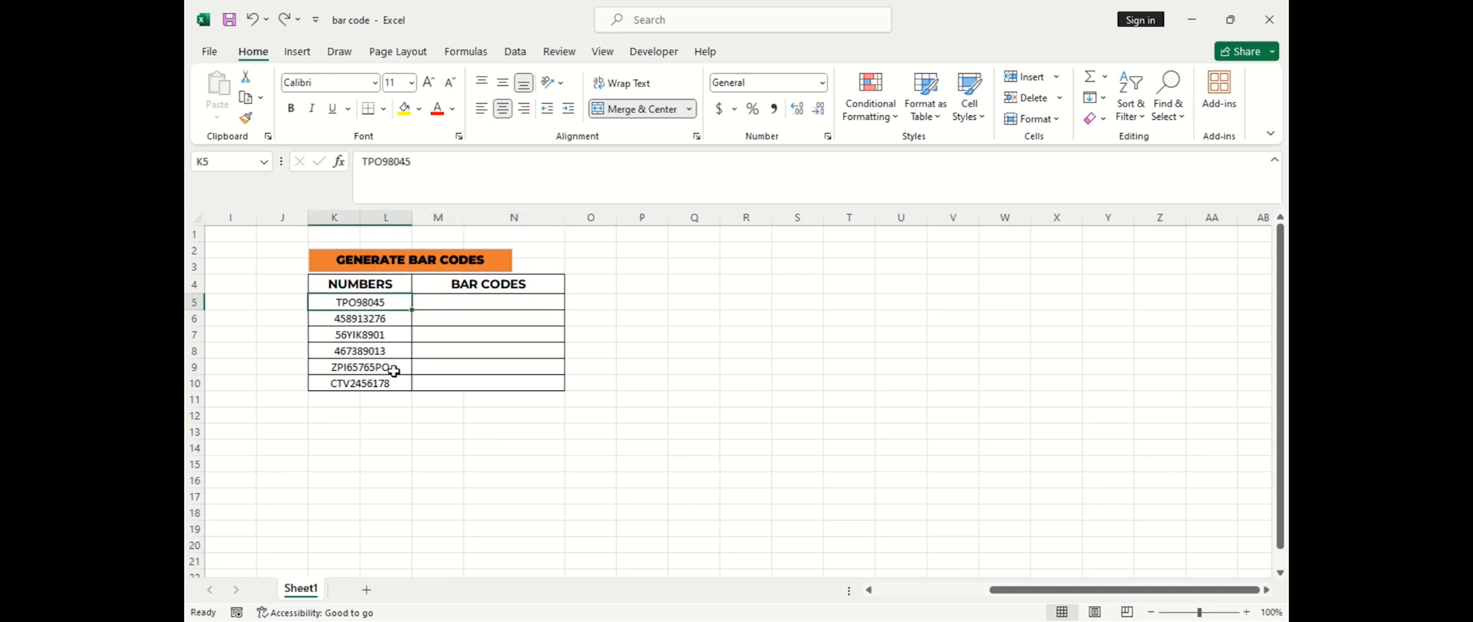
pyautogui.click(453, 303)
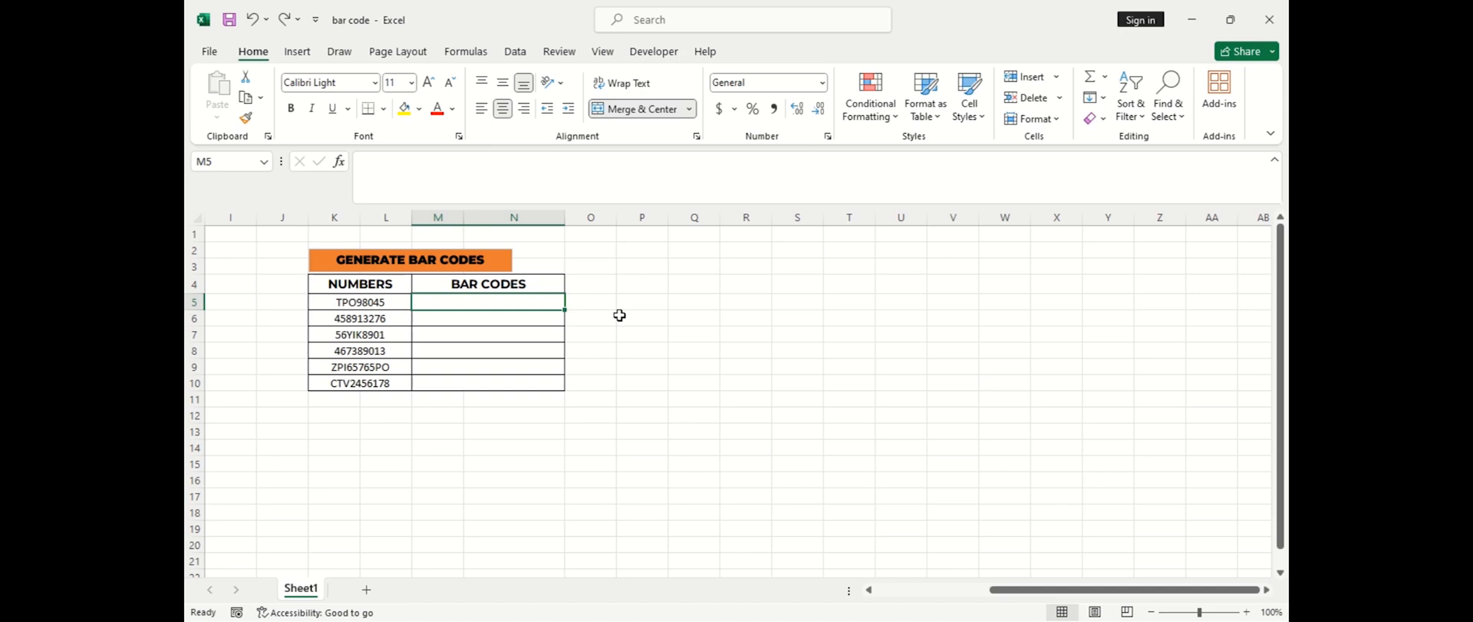
pyautogui.write('=')
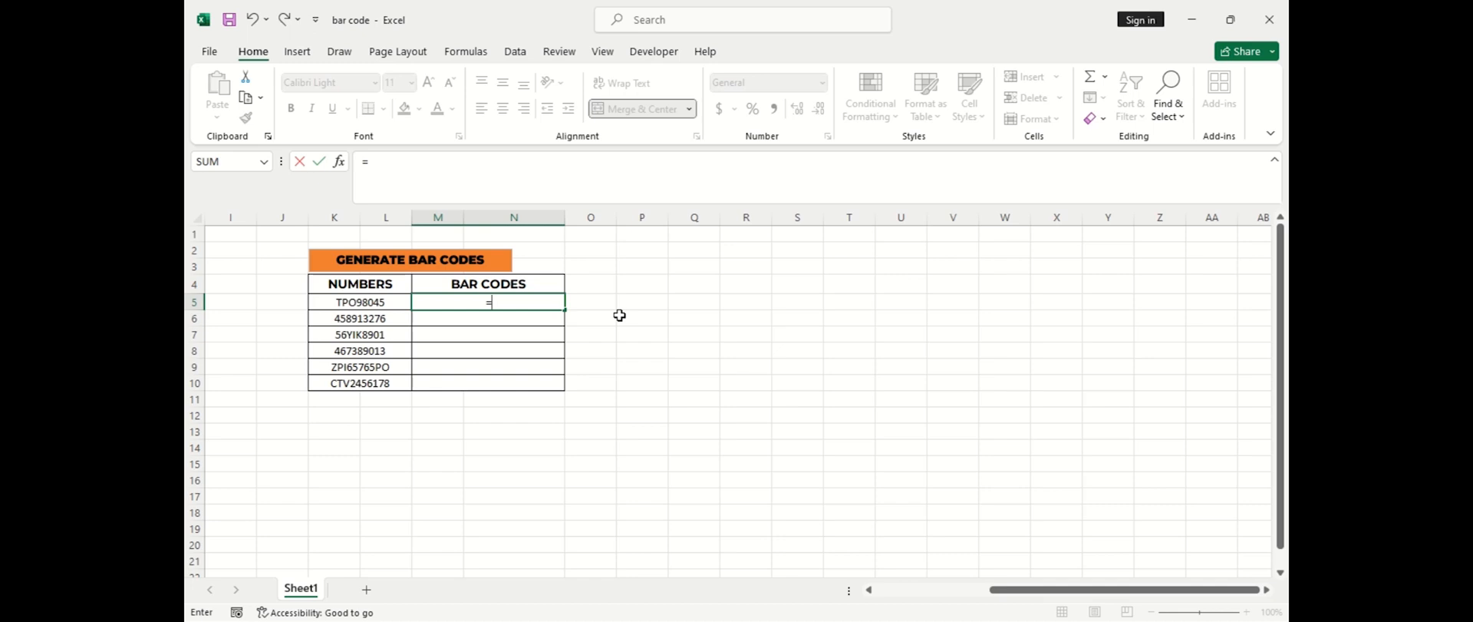
pyautogui.write('"')
pyautogui.write('&')
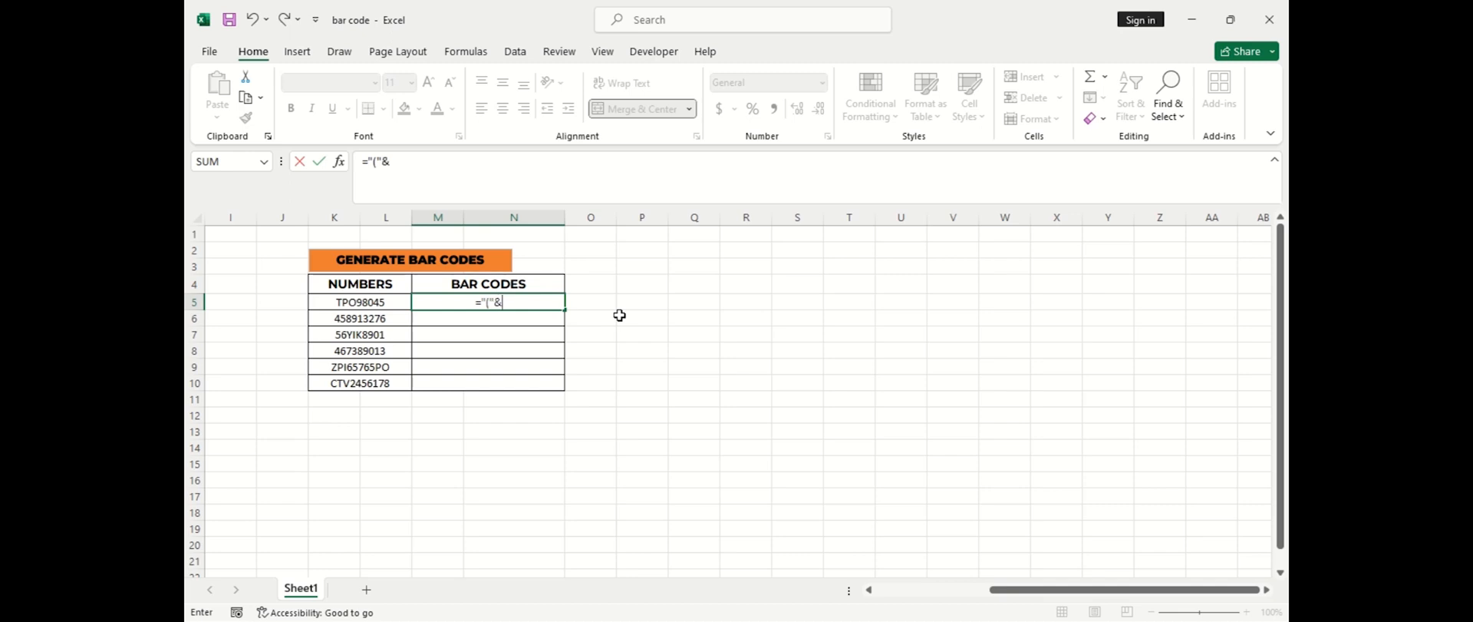
pyautogui.click(377, 304)
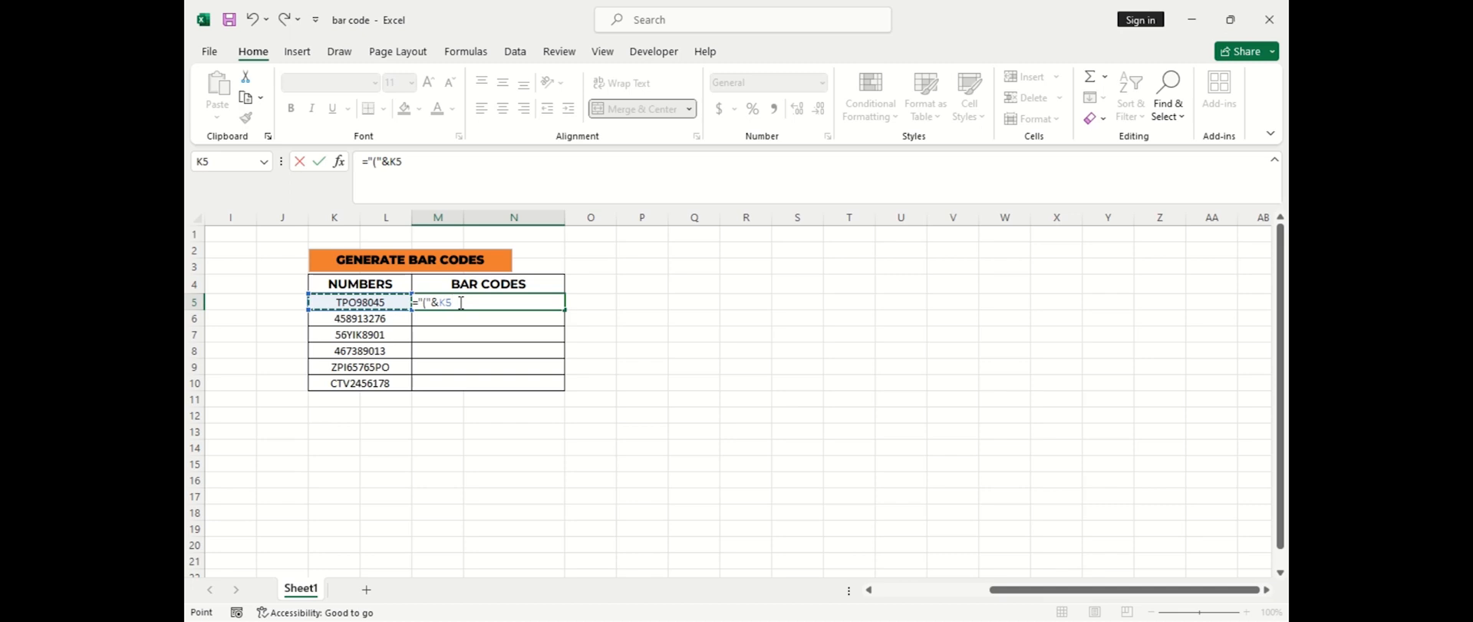
pyautogui.write('&')
pyautogui.write('"')
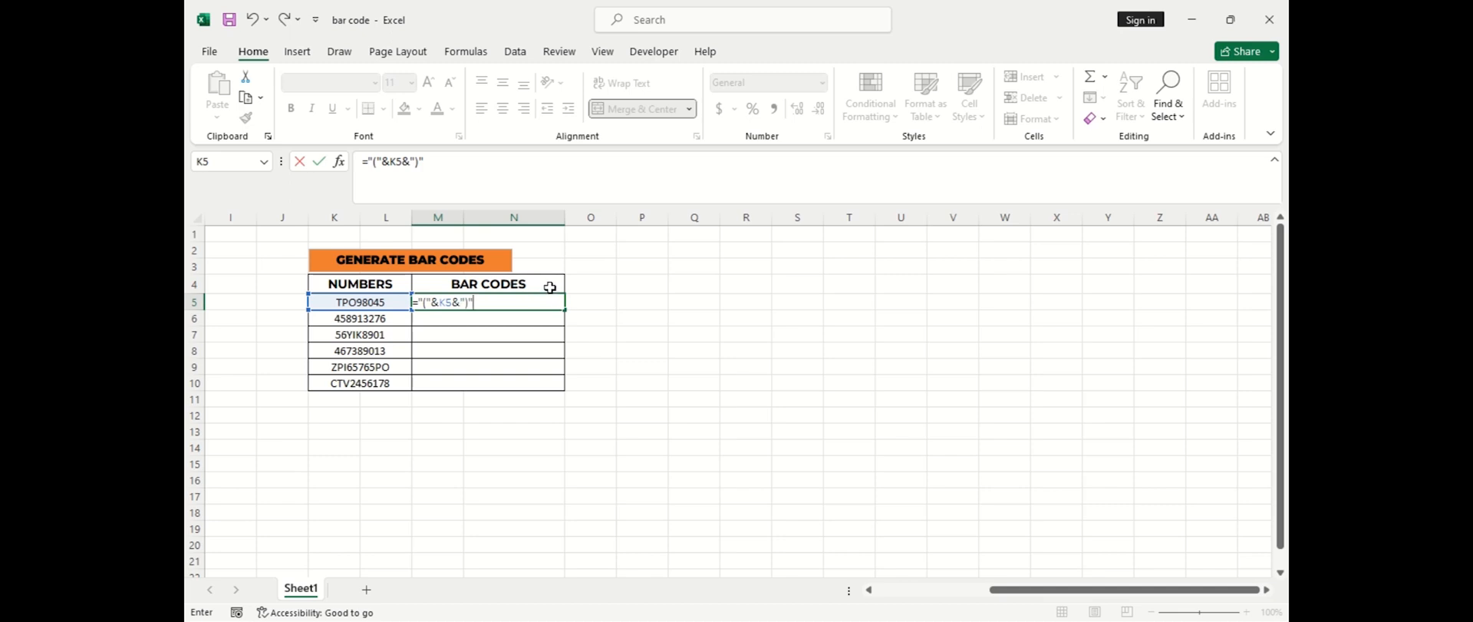
pyautogui.press('Return')
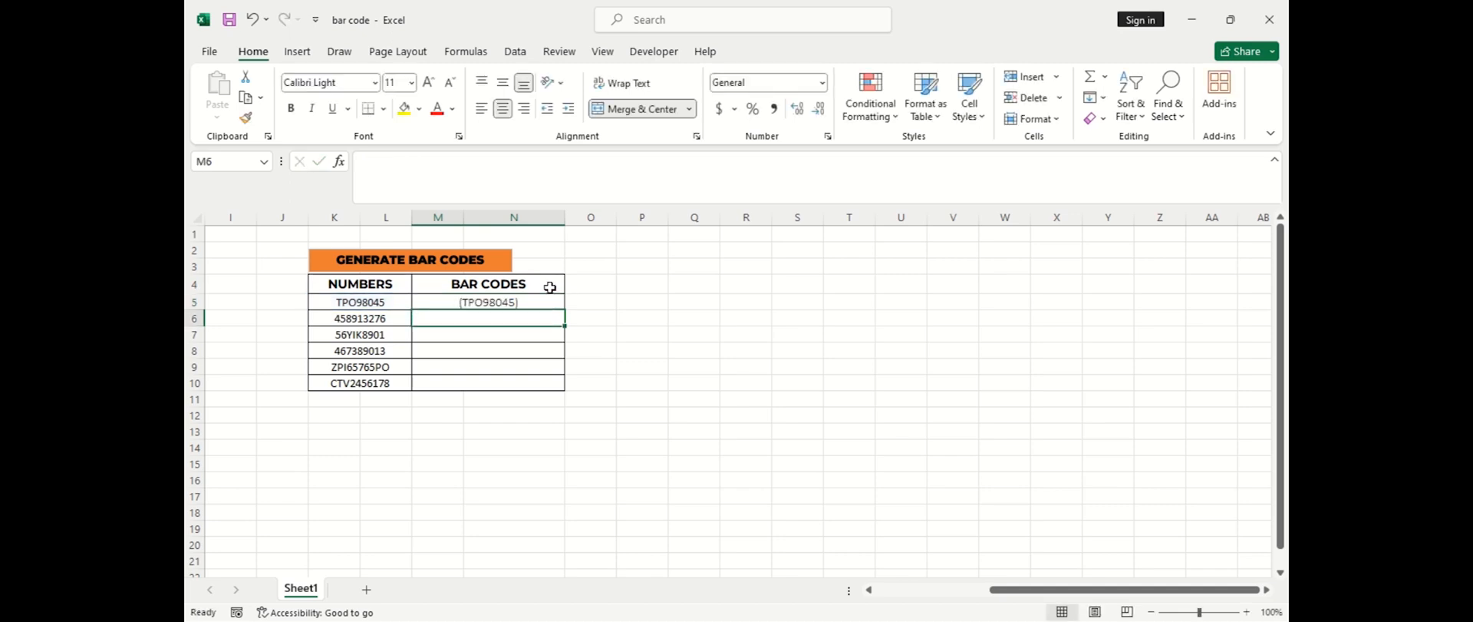
# Fill the M5 formula down the BAR CODES column to row 10
pyautogui.click(536, 301)
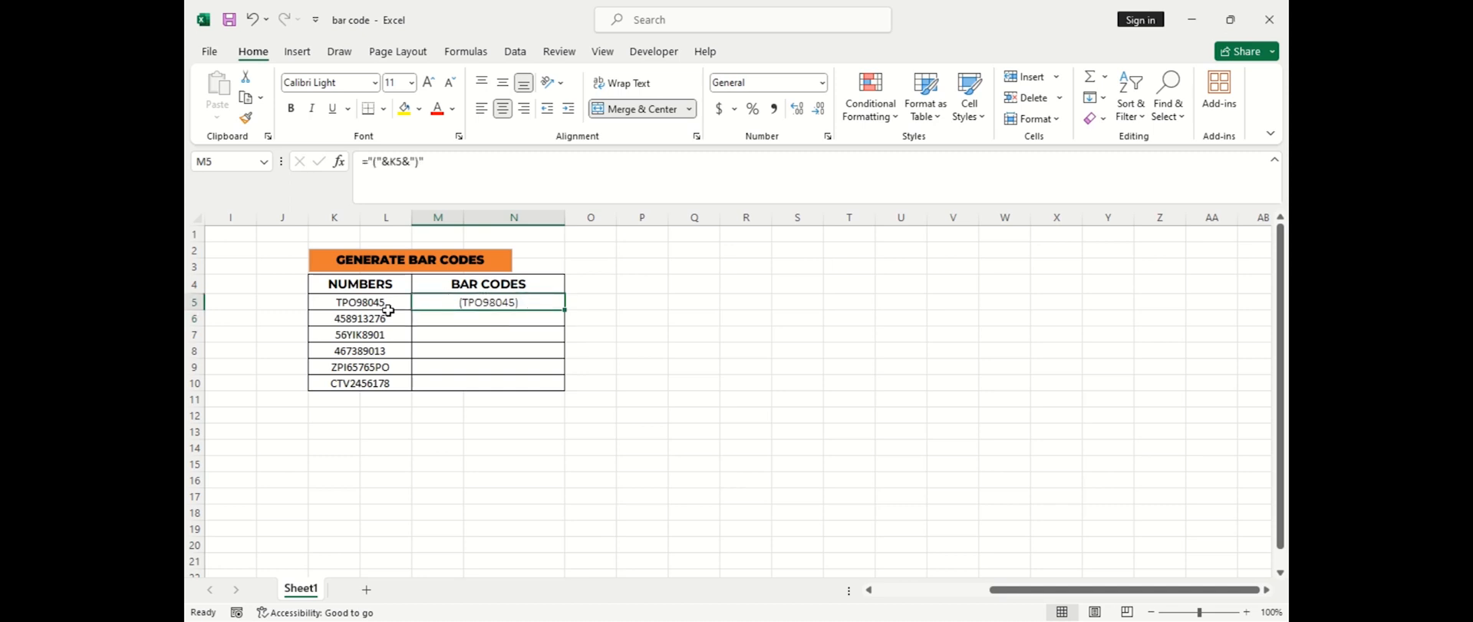
pyautogui.moveTo(565, 308); pyautogui.dragTo(559, 388)
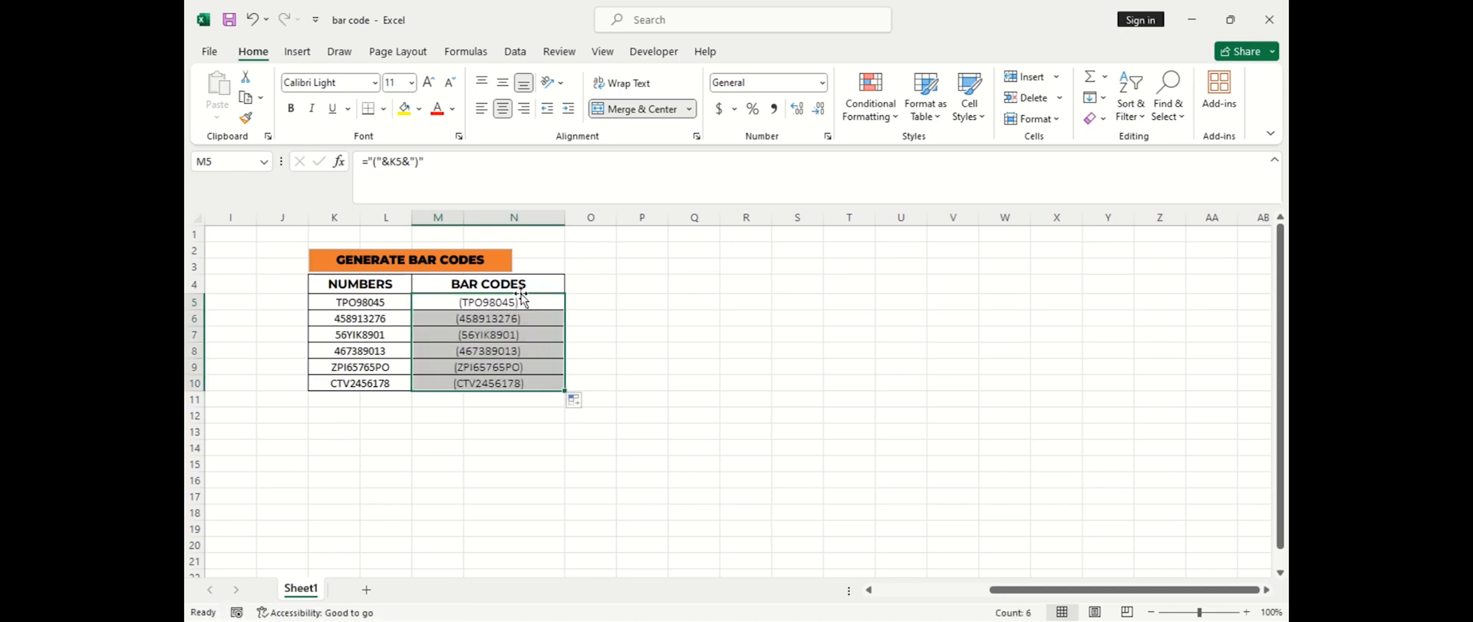
pyautogui.click(473, 300)
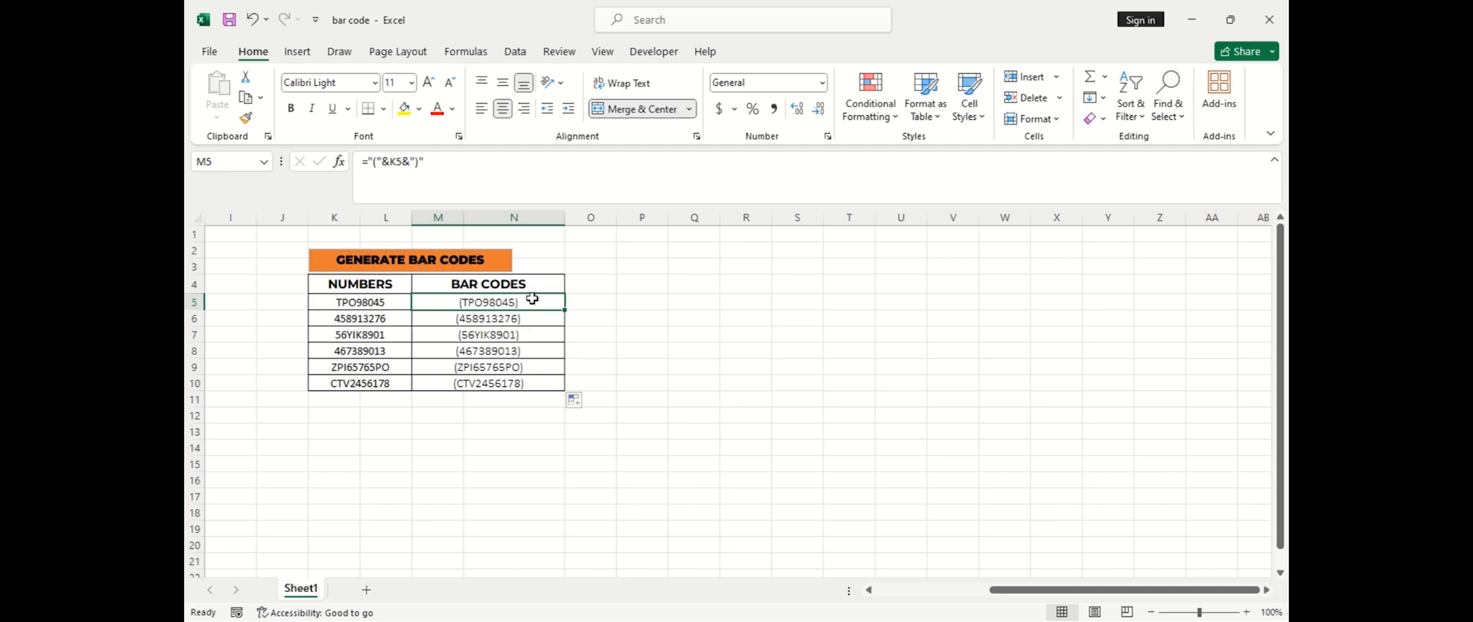
# Apply the IDAutomationHC39M Free Version font to the BAR CODES cells in rows 5 to 10
pyautogui.moveTo(531, 299); pyautogui.dragTo(521, 382)
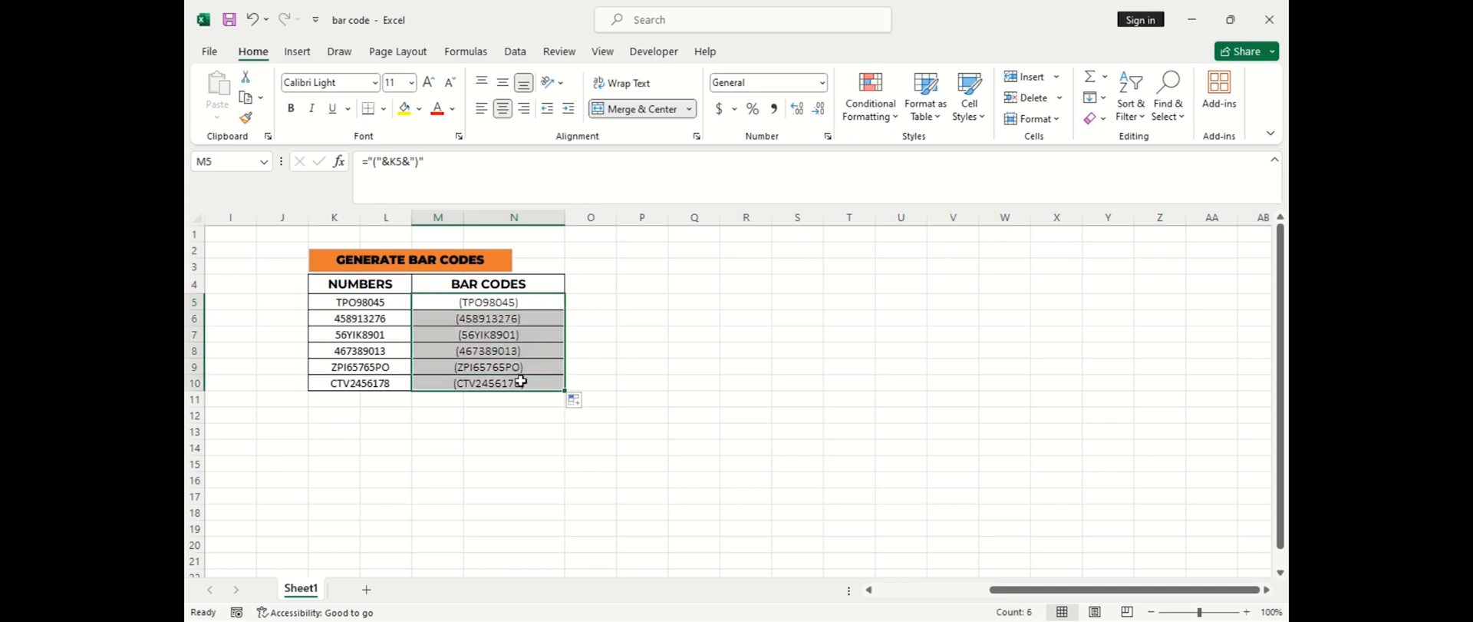
pyautogui.click(374, 83)
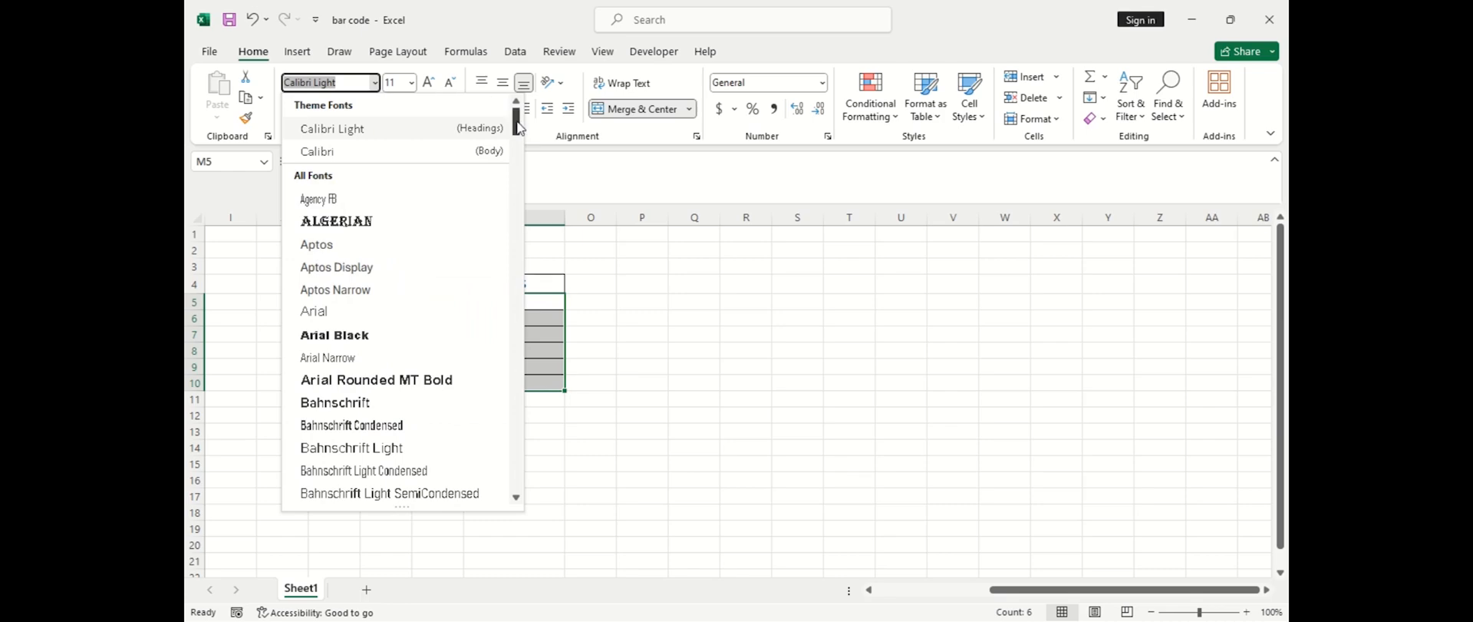
pyautogui.moveTo(516, 124); pyautogui.dragTo(516, 289)
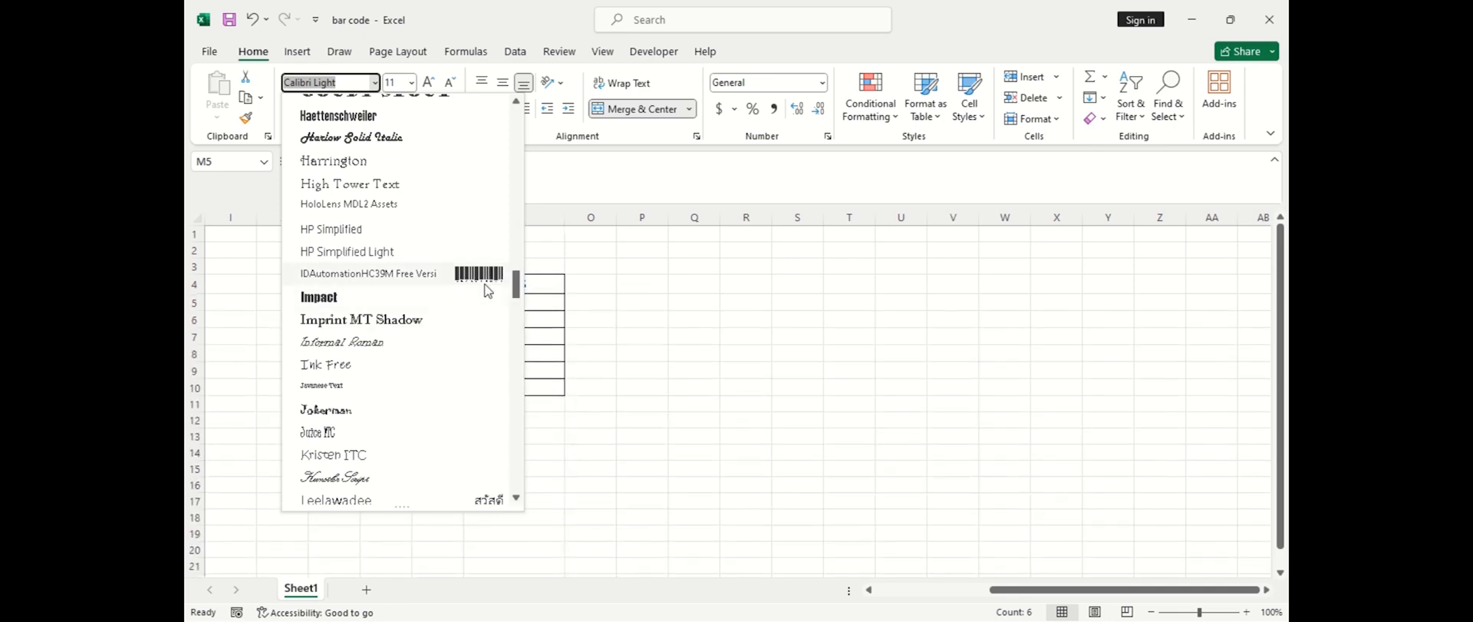
pyautogui.click(484, 277)
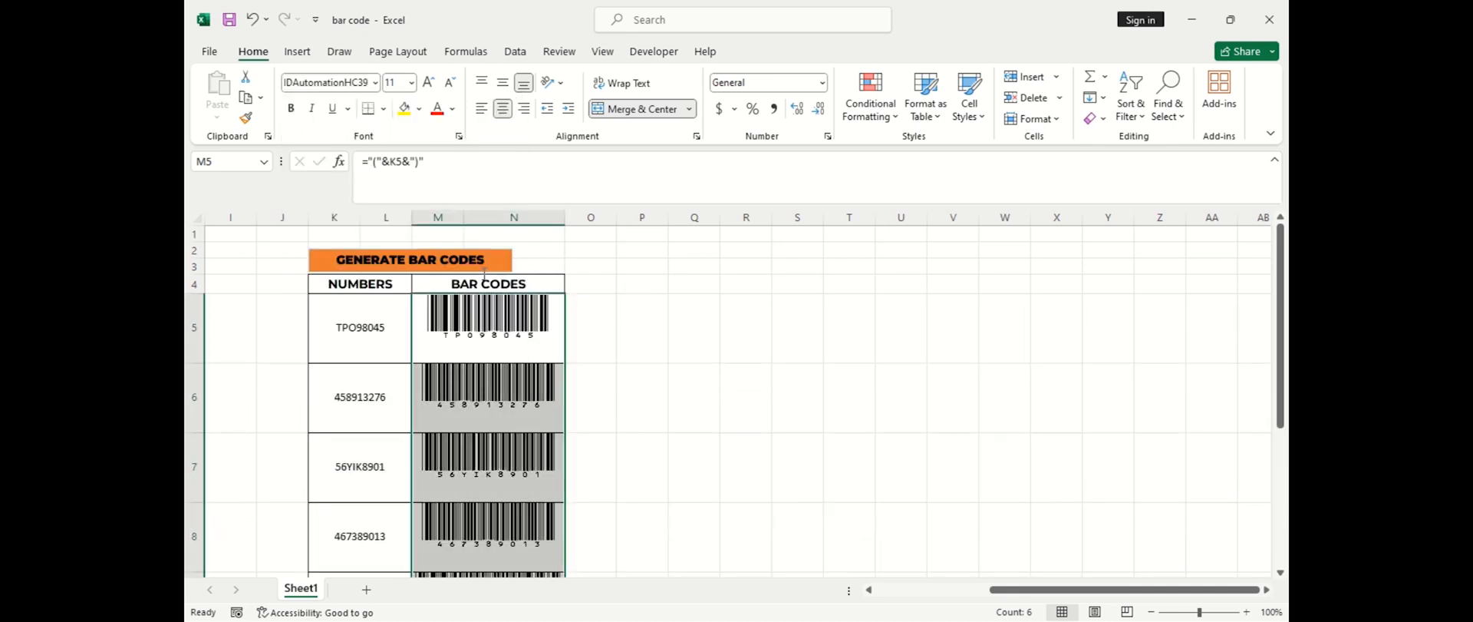
pyautogui.click(613, 324)
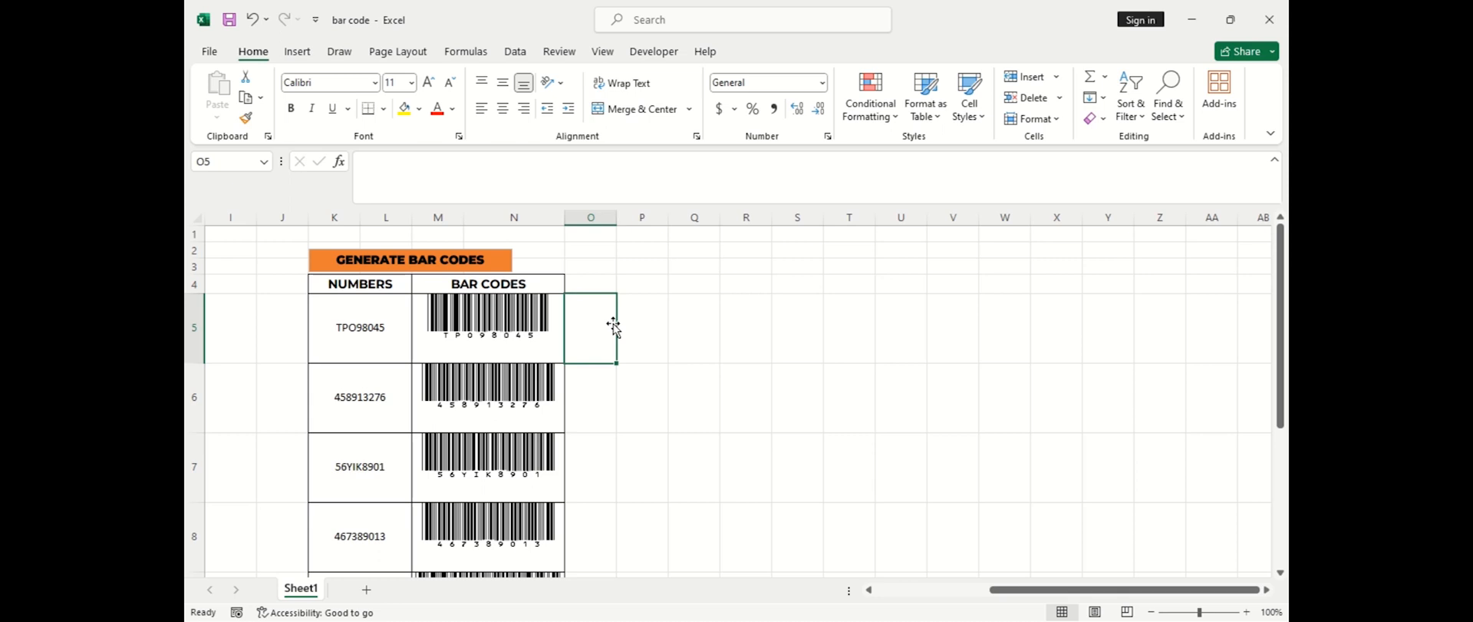
pyautogui.click(521, 316)
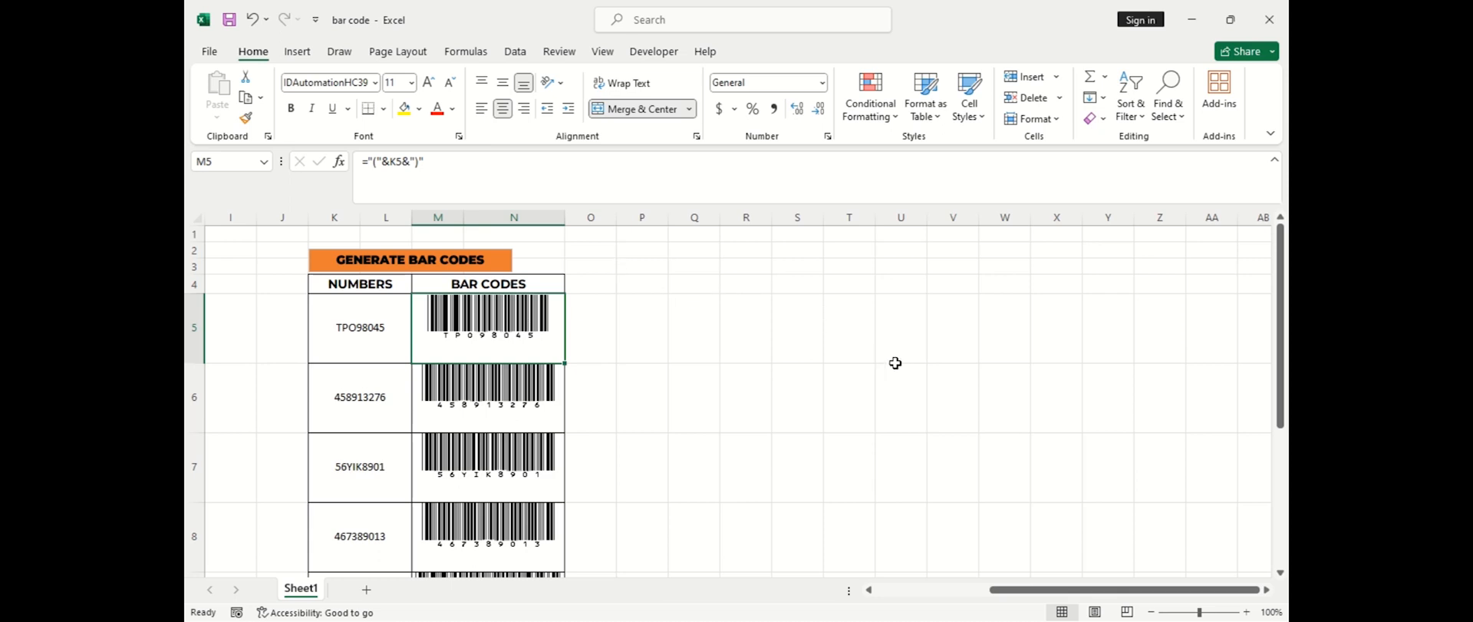
# Switch to the Opera browser and search the web for "idautomationhc39m free version"
pyautogui.moveTo(1228, 3)
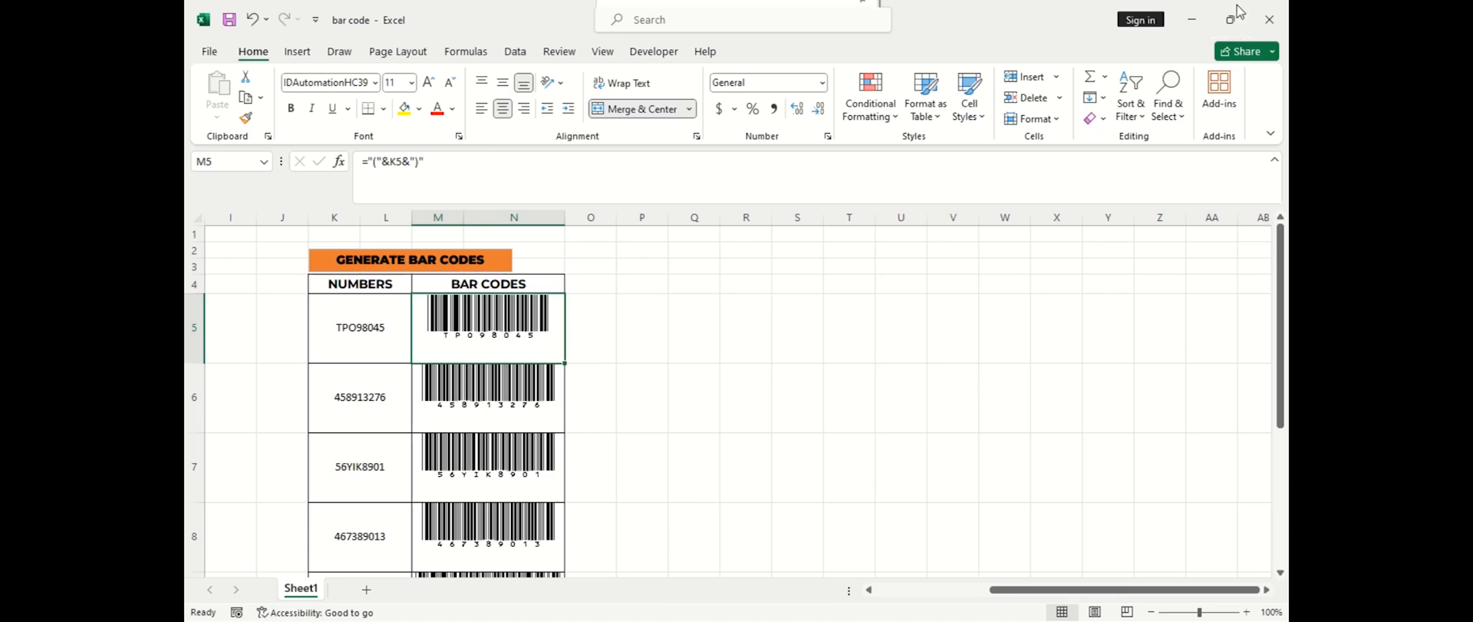
pyautogui.click(1193, 20)
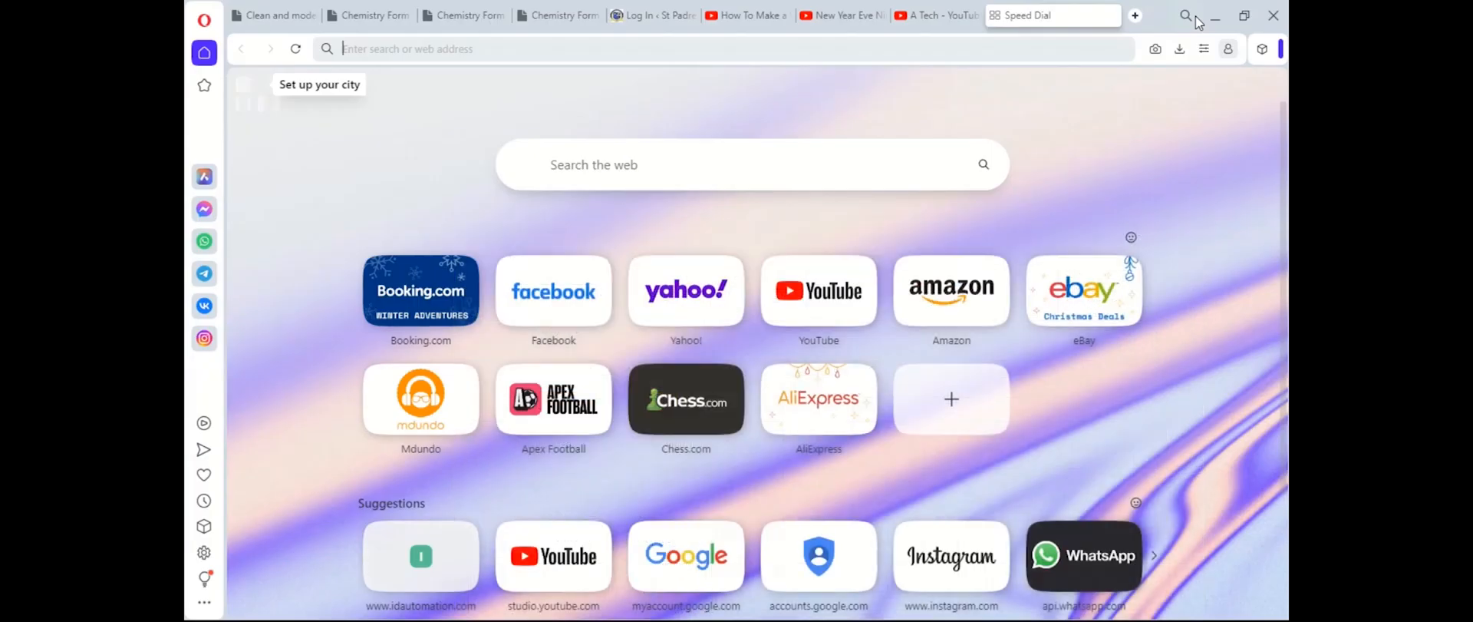
pyautogui.click(637, 174)
pyautogui.write('i')
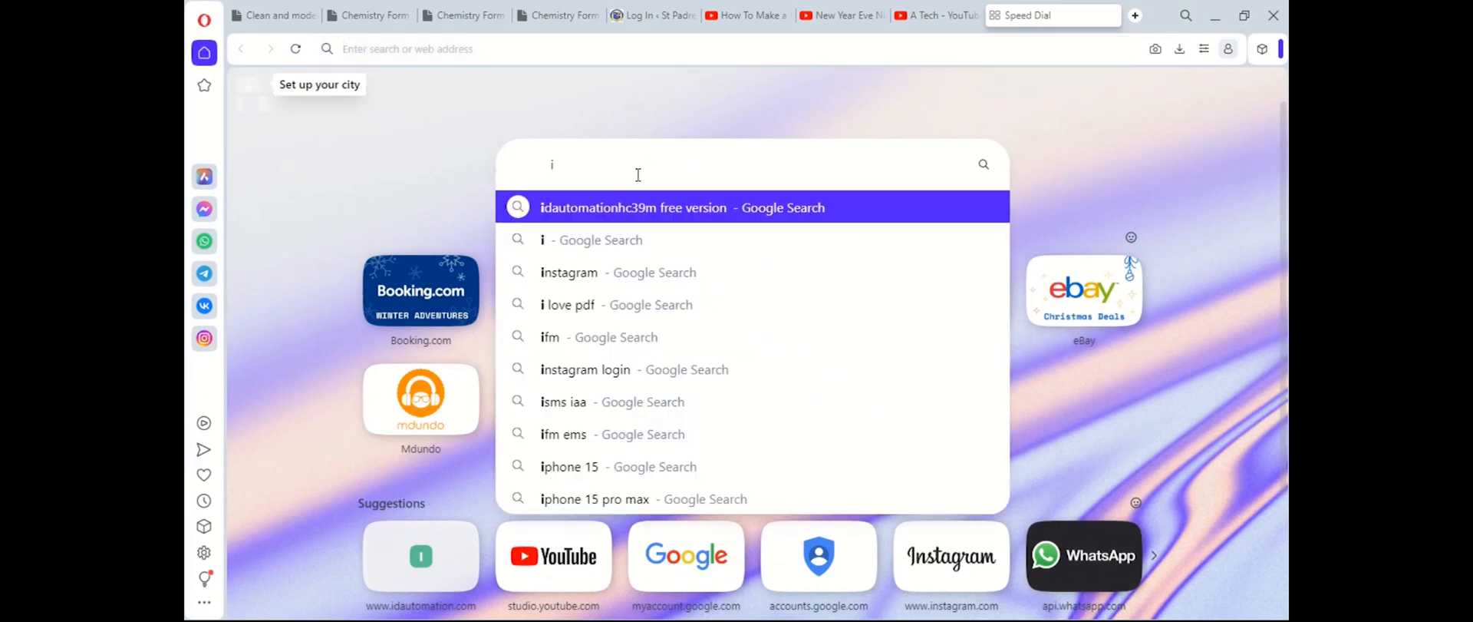
pyautogui.click(673, 217)
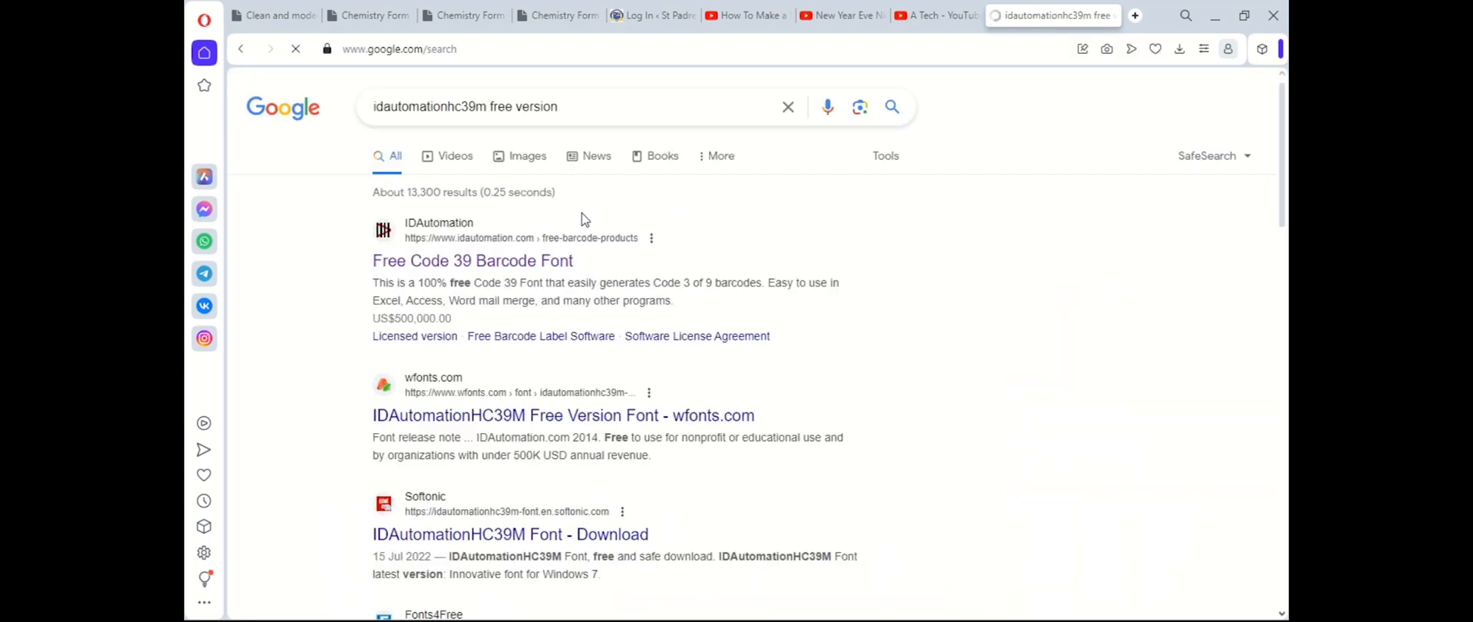
# Open IDAutomation's Free Code 39 Barcode Font page and look through it for the download option
pyautogui.click(466, 261)
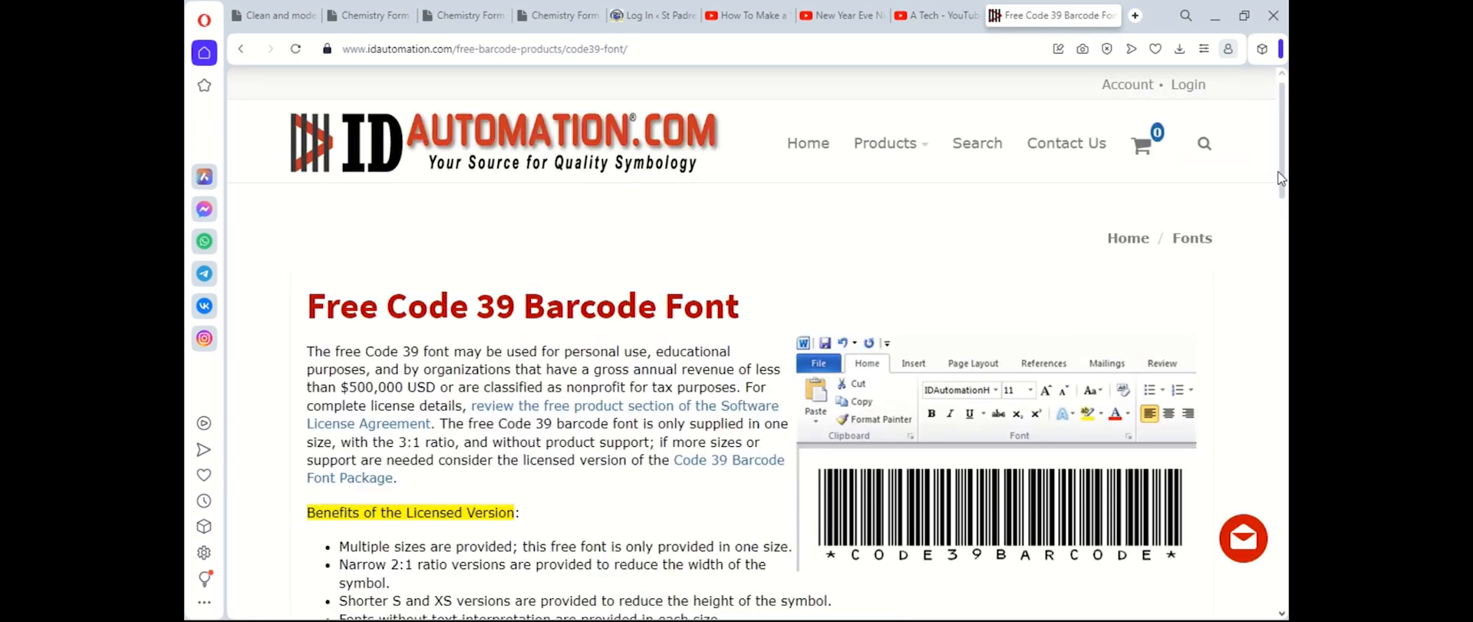
pyautogui.scroll(-10, 1287, 181)
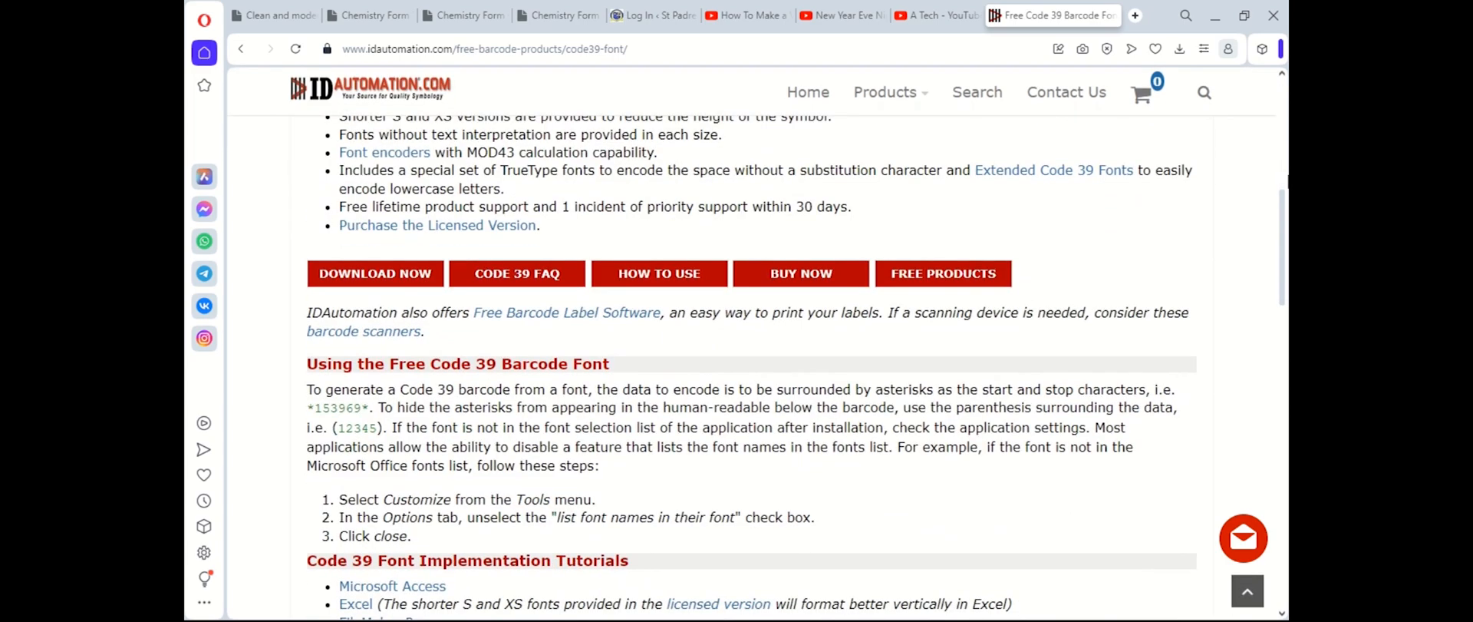
pyautogui.scroll(4, 1074, 118)
pyautogui.moveTo(886, 94)
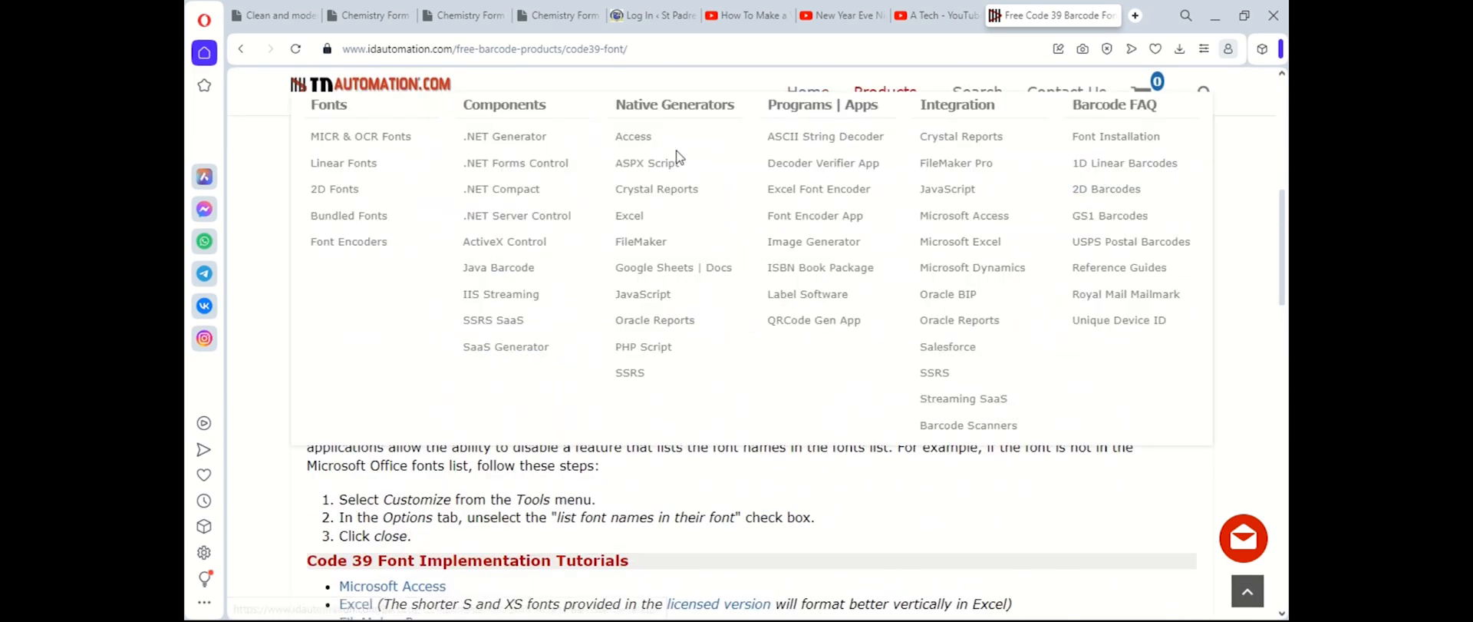
pyautogui.scroll(4, 605, 218)
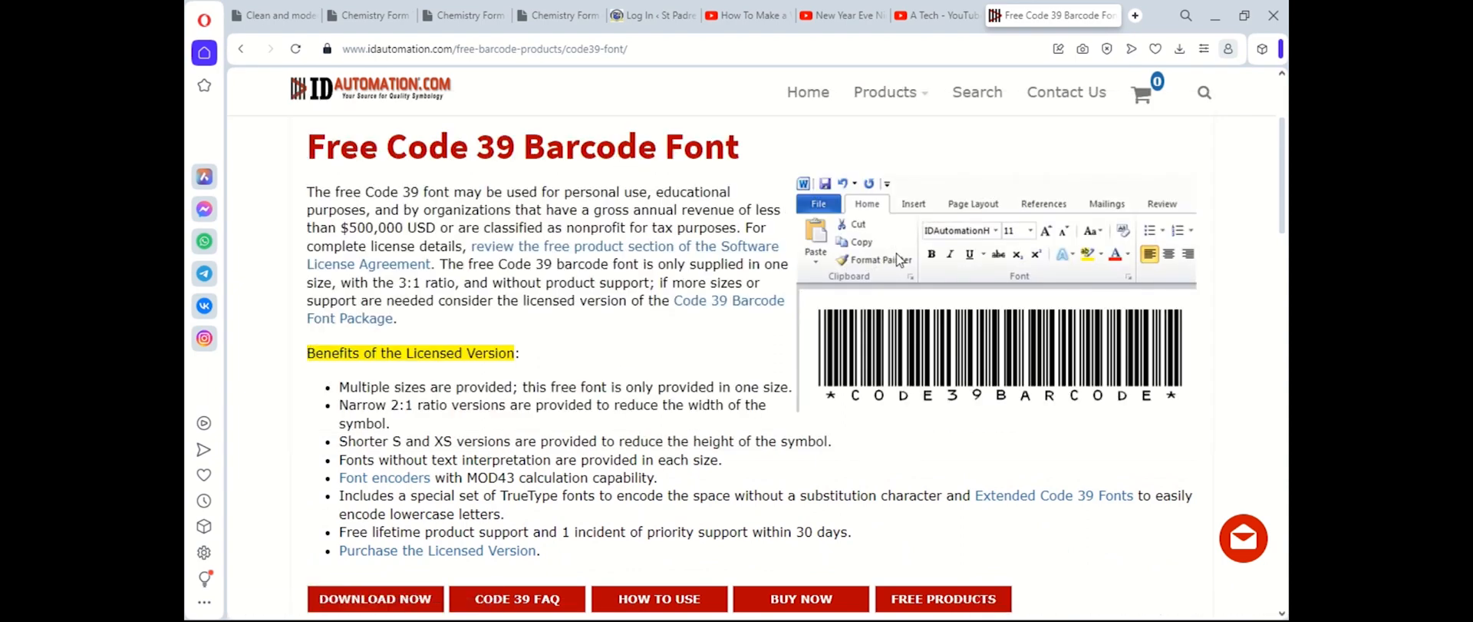
# Open the downloaded IDAutomationCode39 archive from its folder and go into its Free Code 39 Font folder, dismissing the WinRAR license reminder
pyautogui.click(1179, 50)
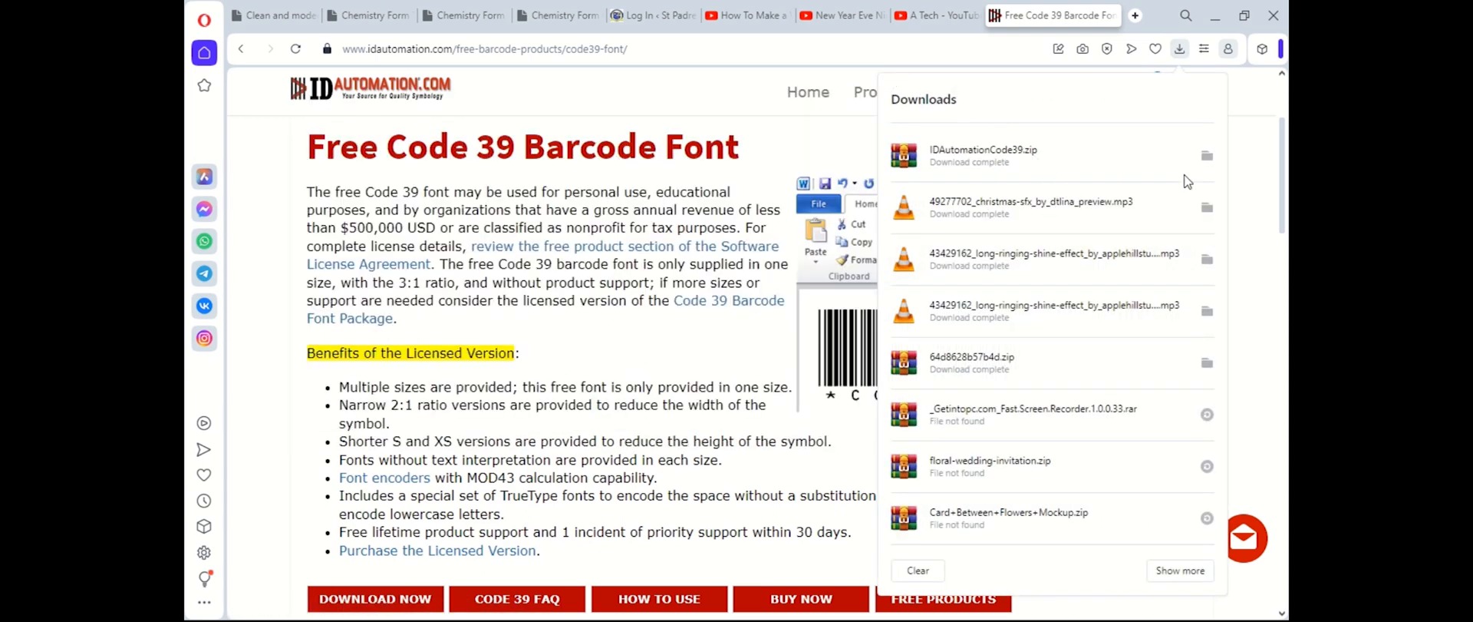
pyautogui.click(1208, 157)
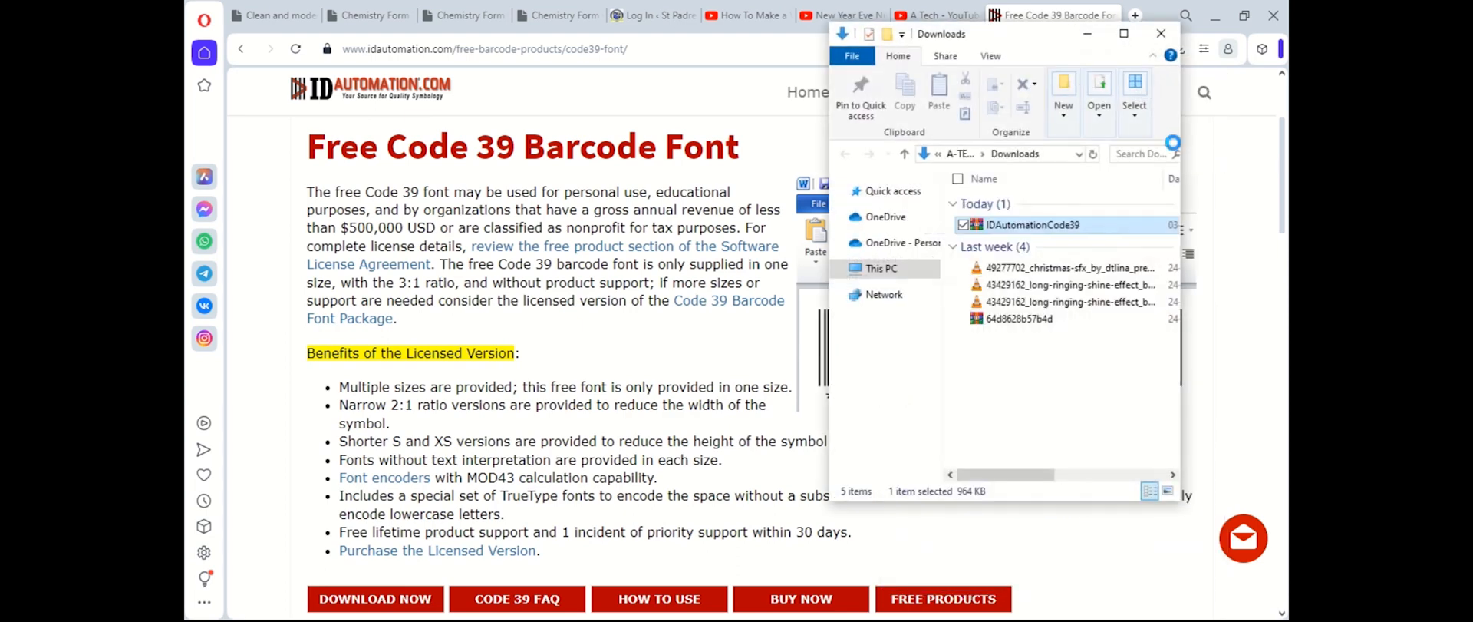
pyautogui.doubleClick(1066, 225)
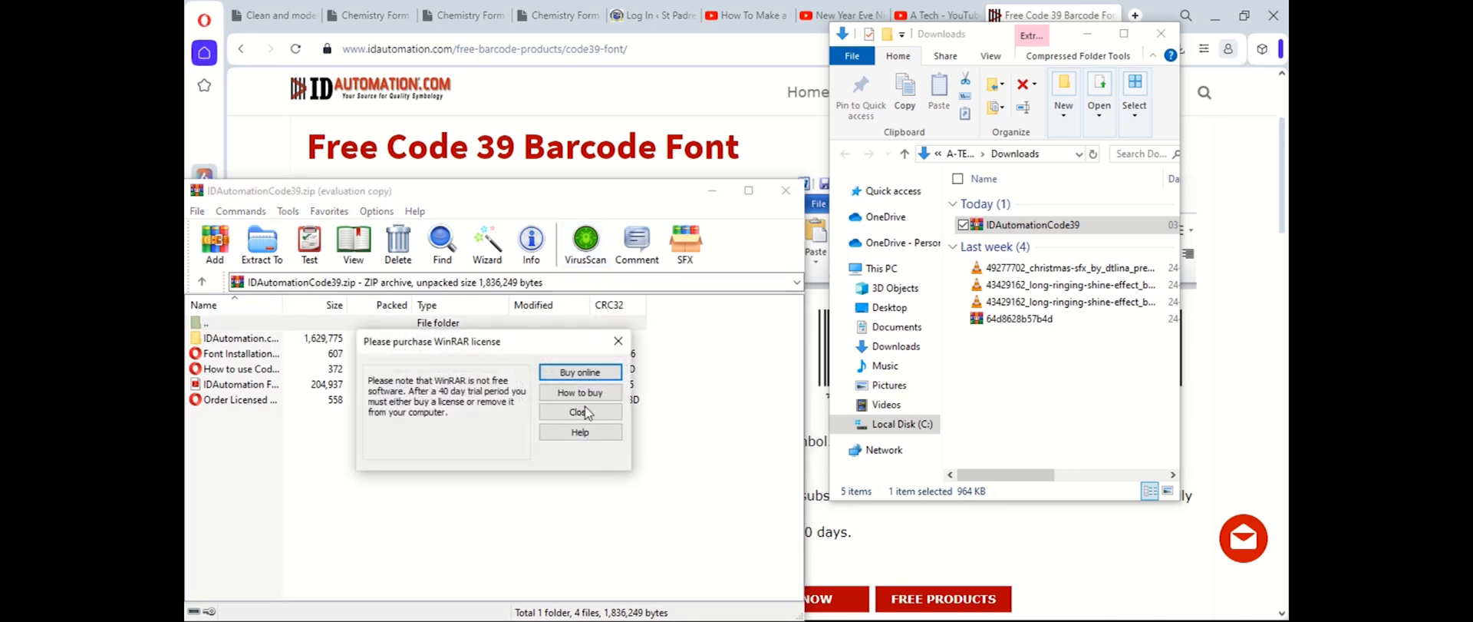
pyautogui.click(580, 412)
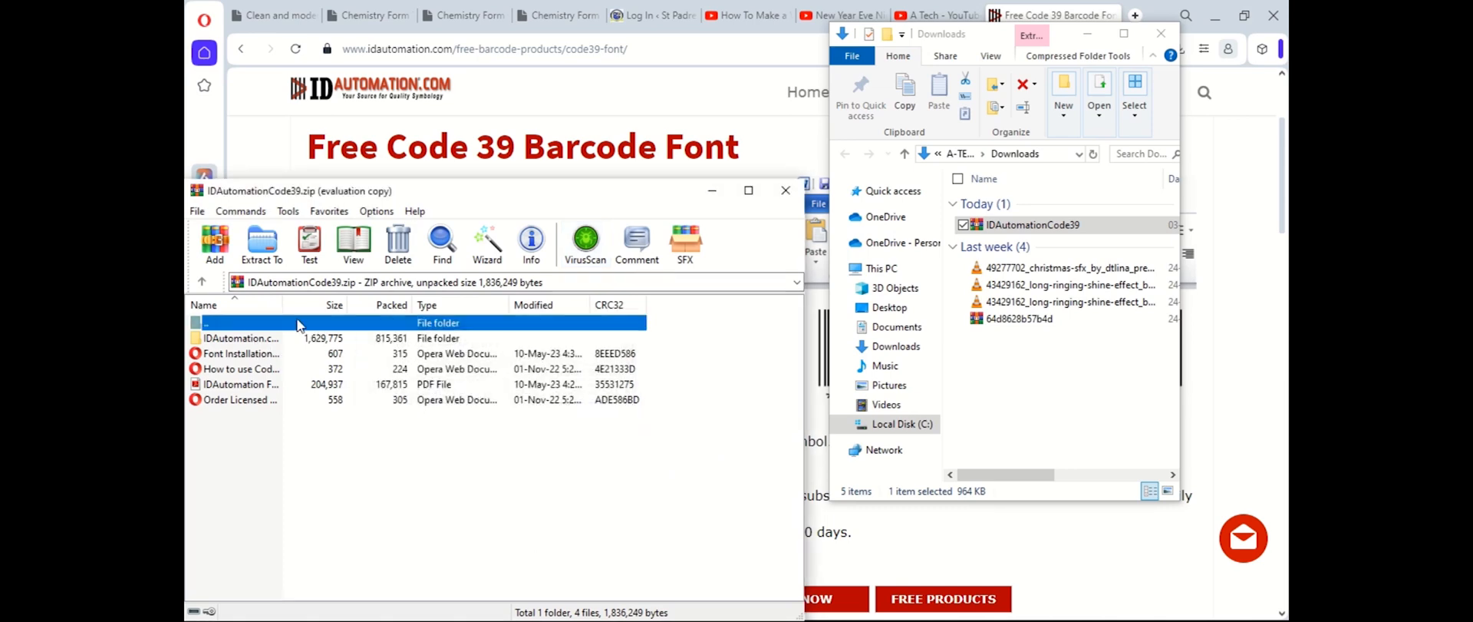
pyautogui.doubleClick(244, 339)
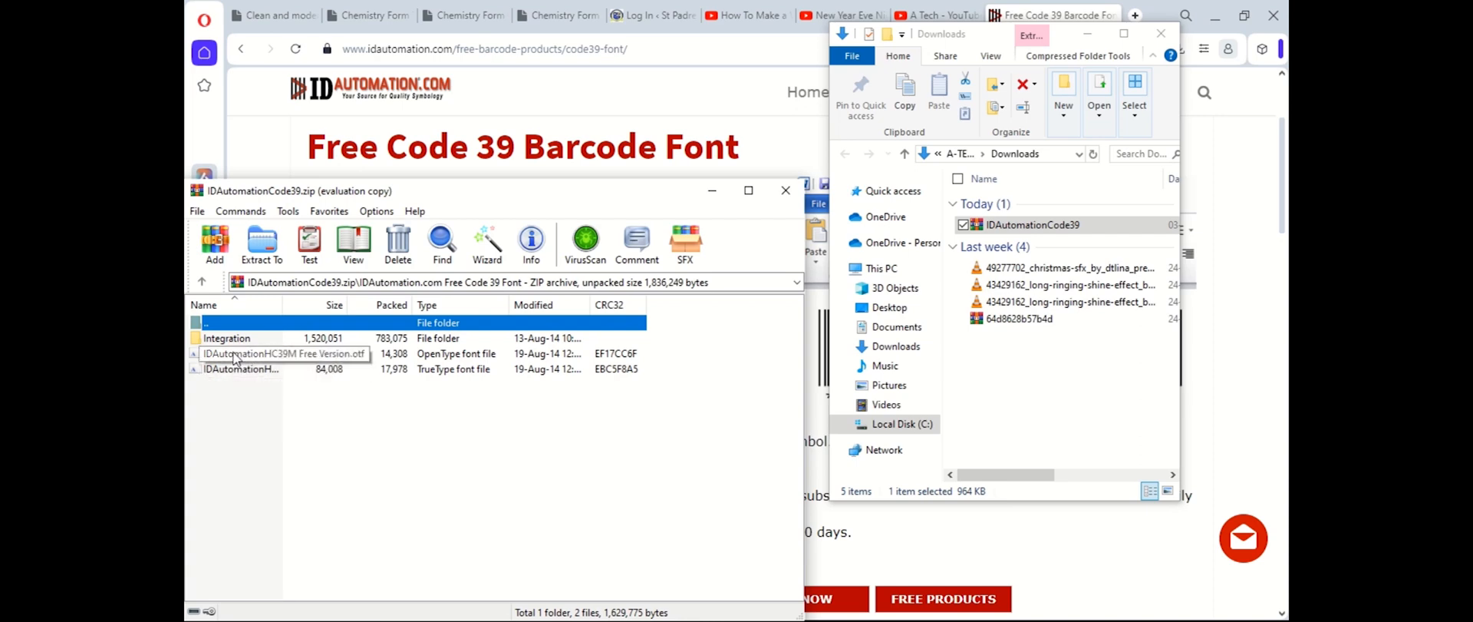
# Try to install IDAutomationHC39M Free Version from the archive's OpenType font file, declining to replace the existing copy, and close the font preview
pyautogui.doubleClick(235, 357)
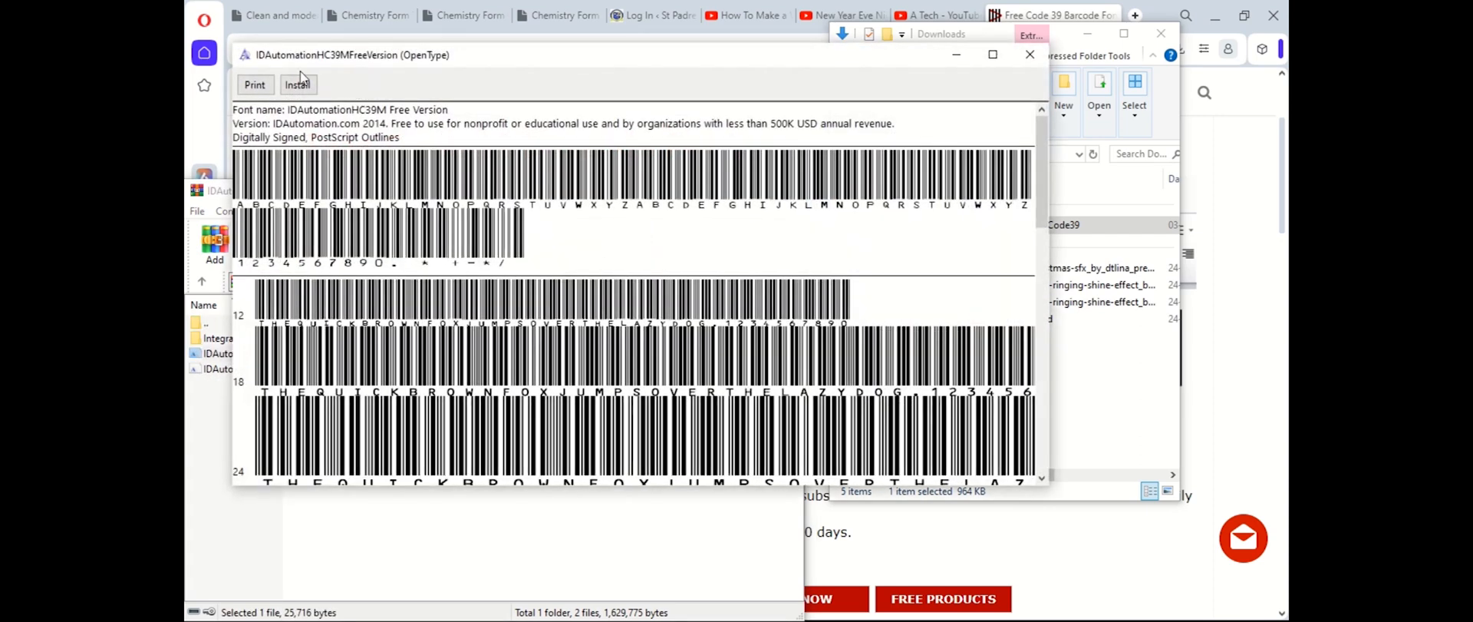
pyautogui.click(295, 85)
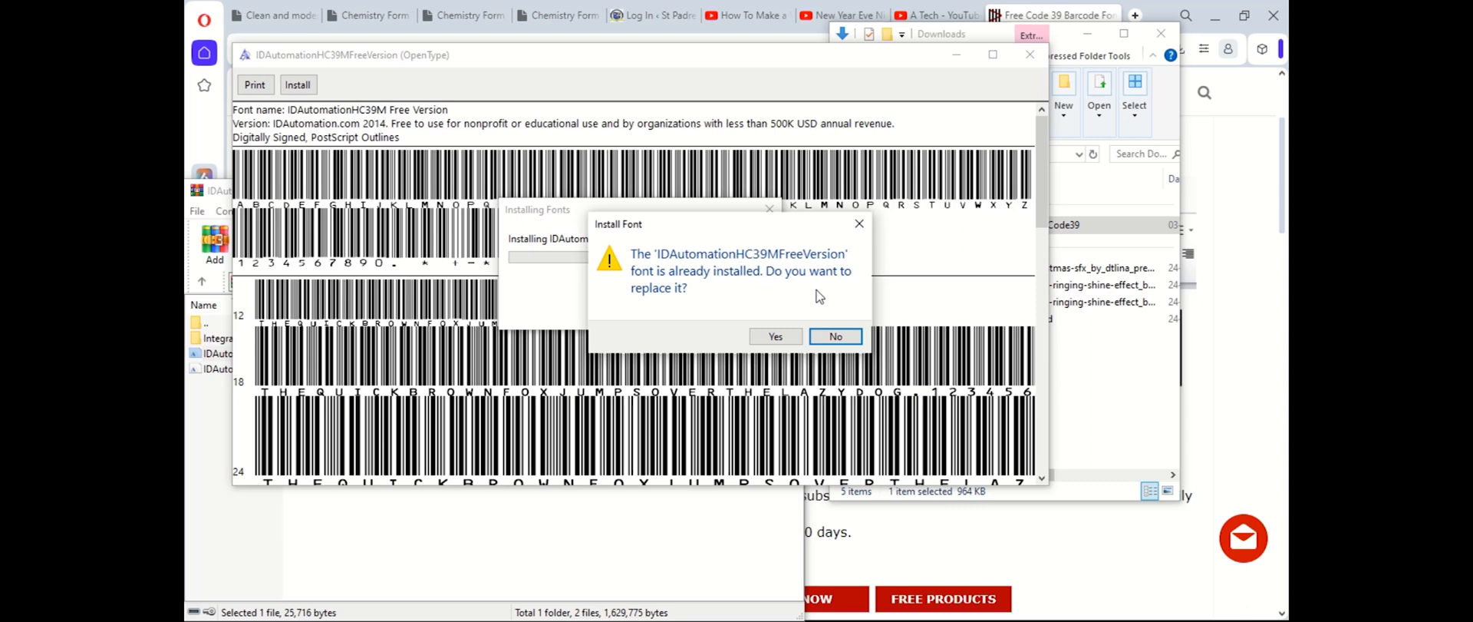
pyautogui.click(836, 337)
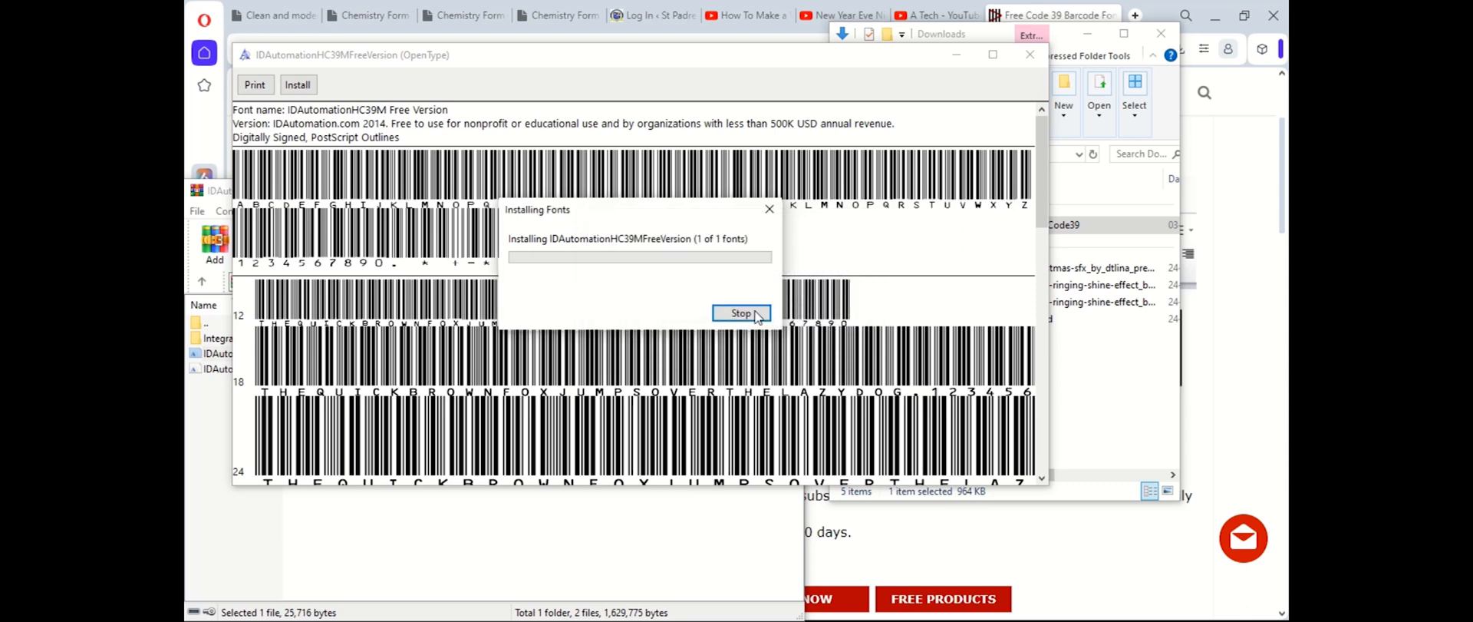
pyautogui.click(1030, 54)
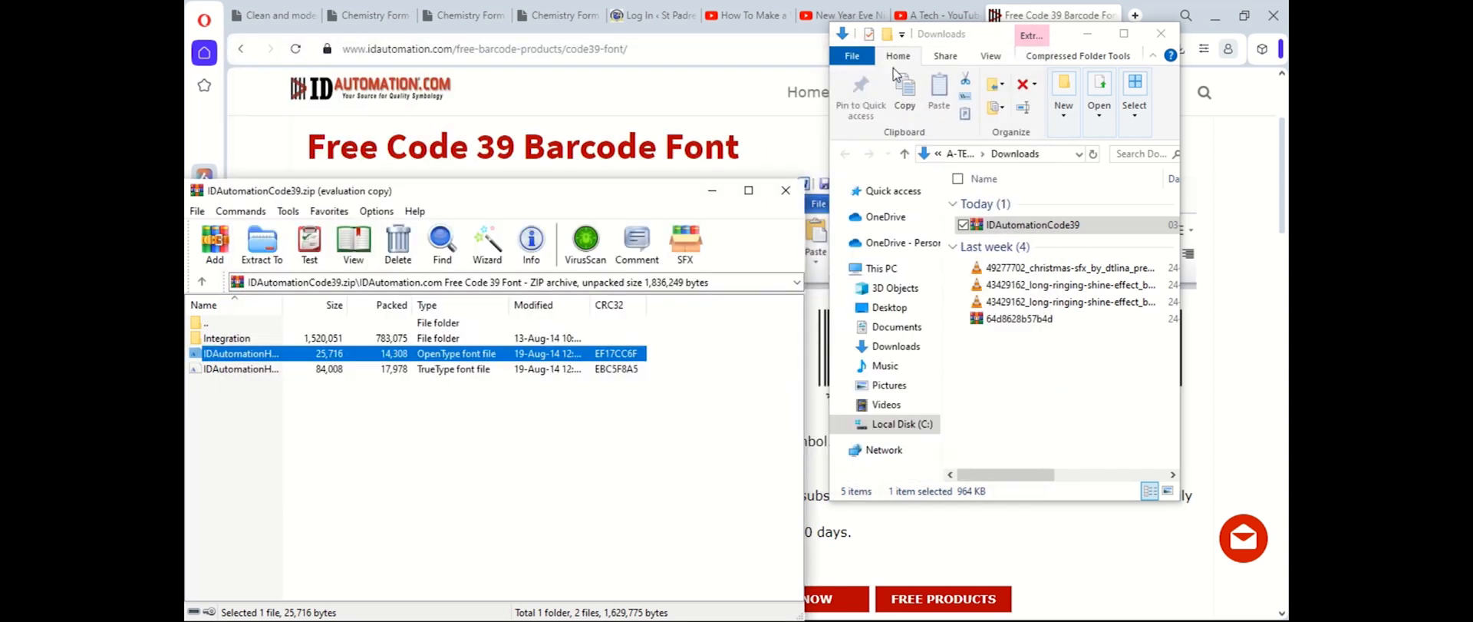
# Close the archive and Downloads windows, minimize the browser and Photoshop, and switch back to the bar code workbook in Excel
pyautogui.click(783, 192)
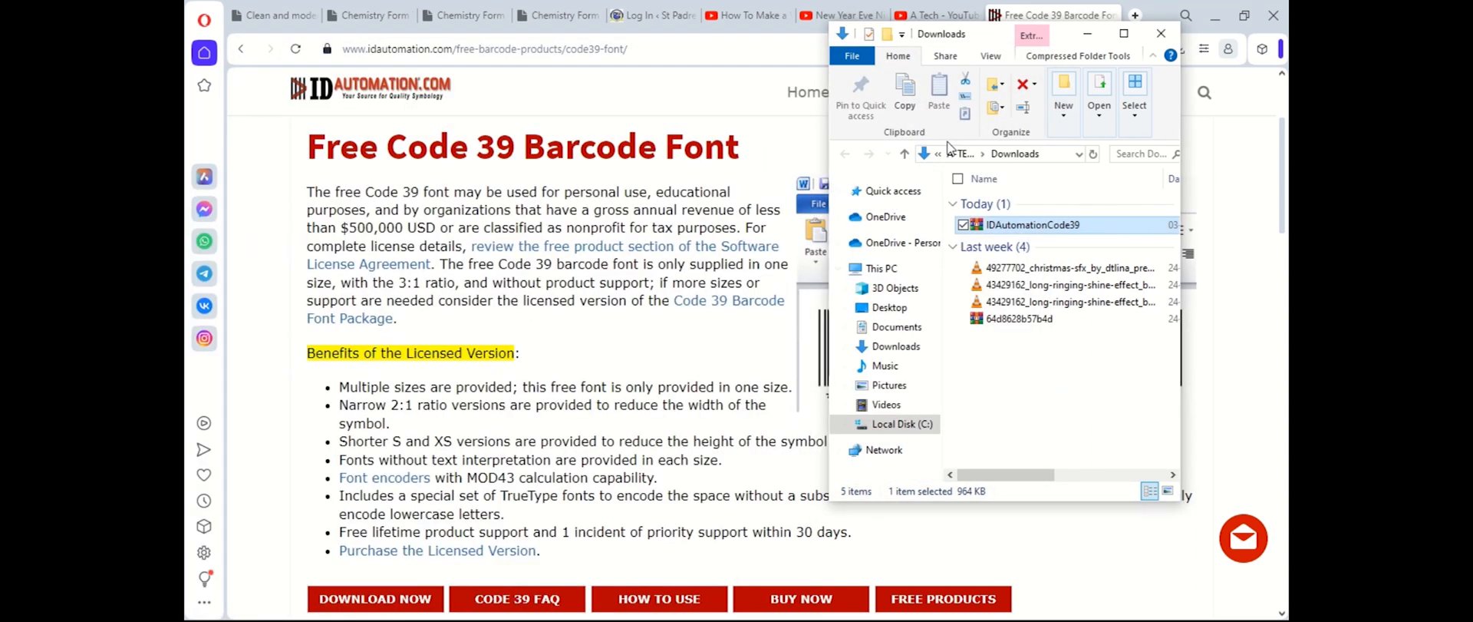
pyautogui.click(1157, 35)
pyautogui.click(1213, 19)
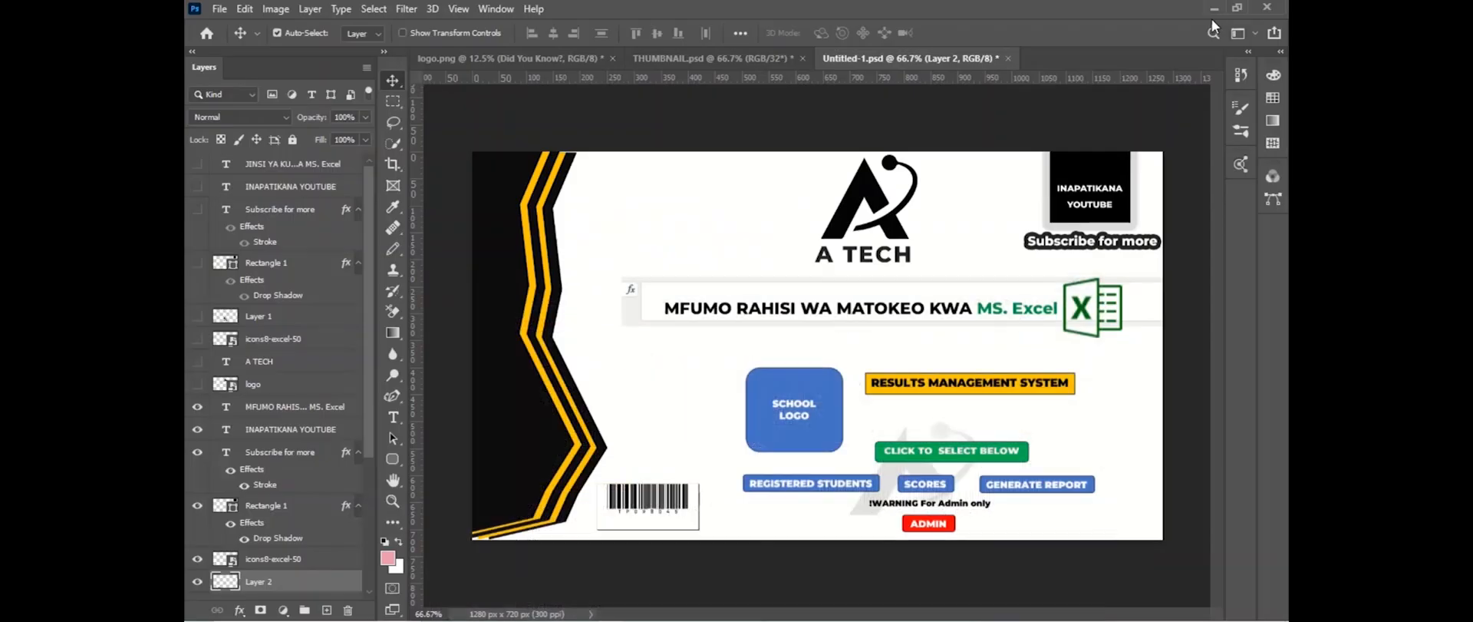
pyautogui.click(1215, 8)
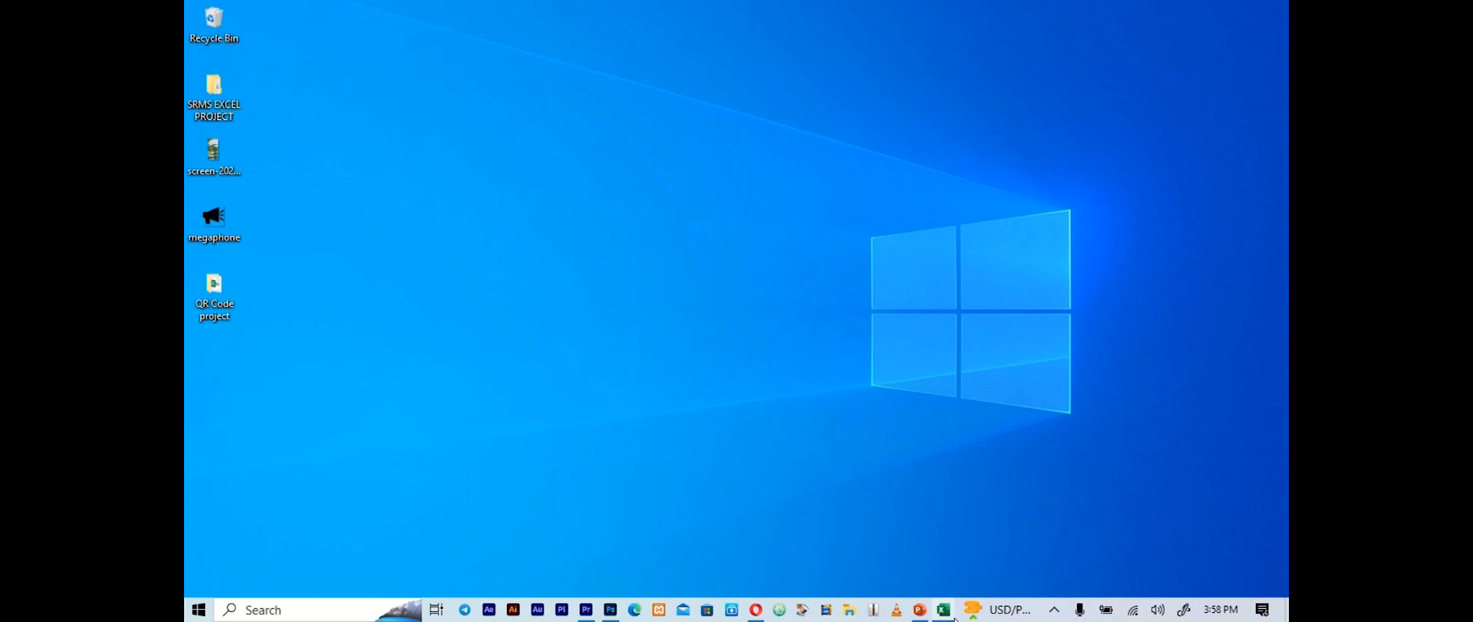
pyautogui.moveTo(944, 609)
pyautogui.click(955, 577)
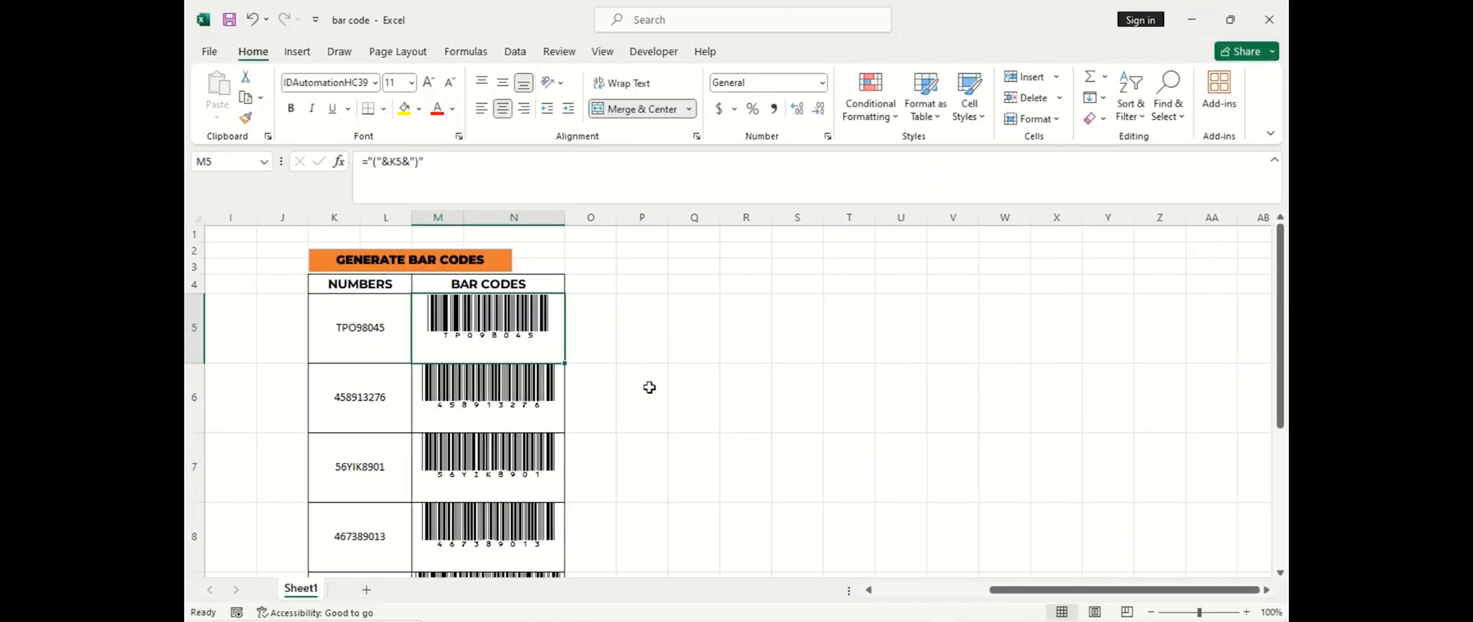
pyautogui.scroll(-1, 648, 388)
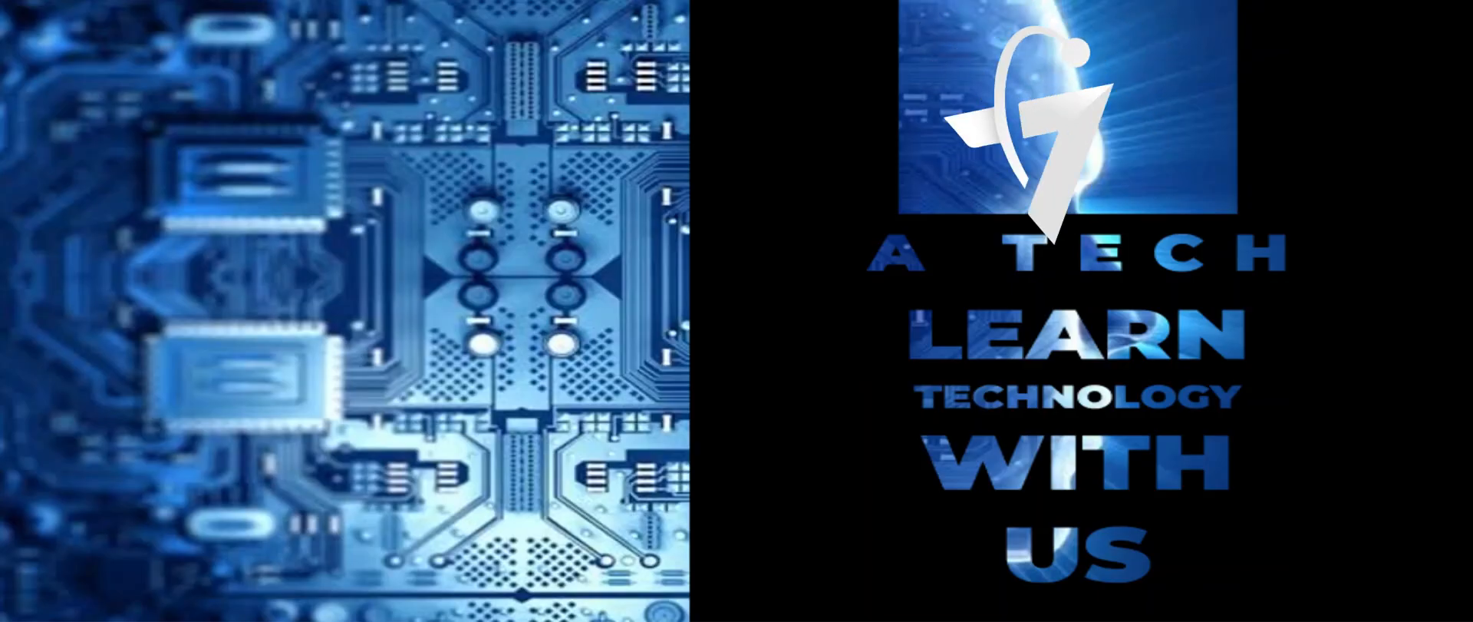